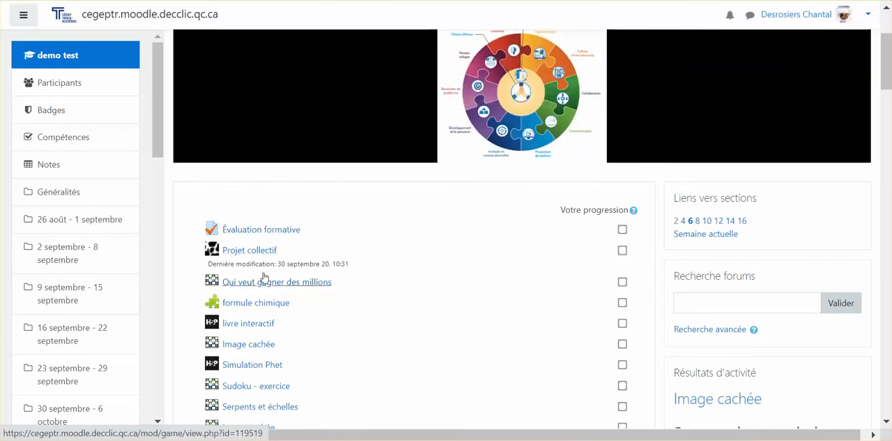
Open the course's gradebook setup (Configuration du carnet de notes) and select the coefficient of the Test item.
{"action": "scroll", "coordinate": [375, 252], "scroll_direction": "up", "scroll_amount": 2}
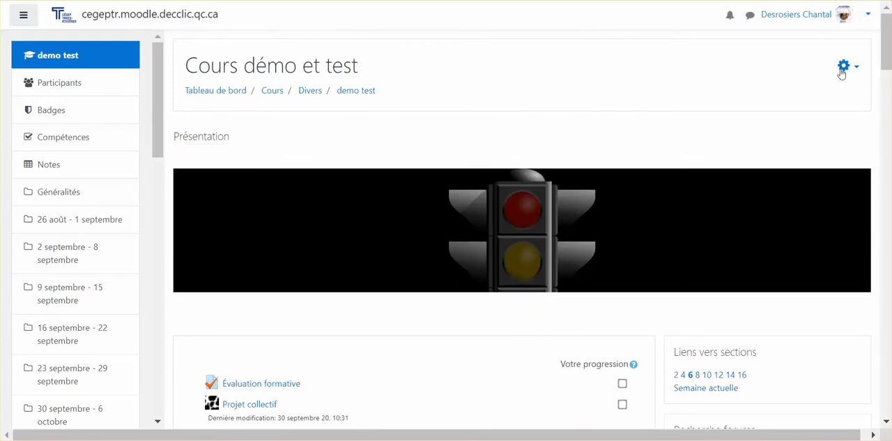
{"action": "left_click", "coordinate": [844, 68]}
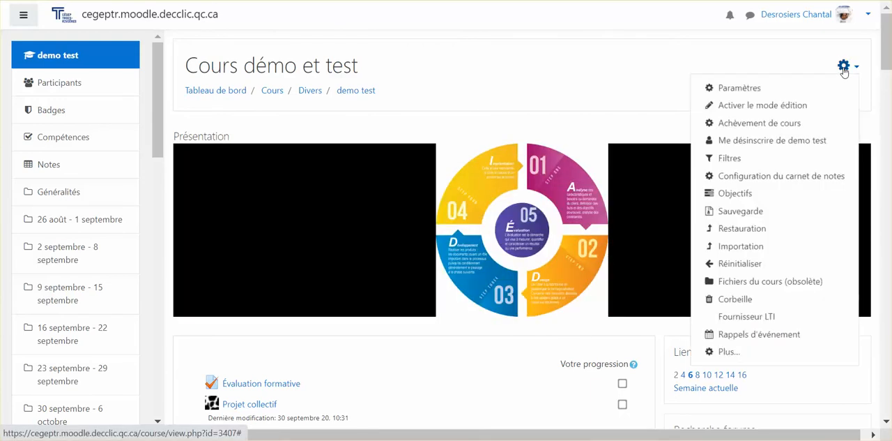
{"action": "left_click", "coordinate": [755, 177]}
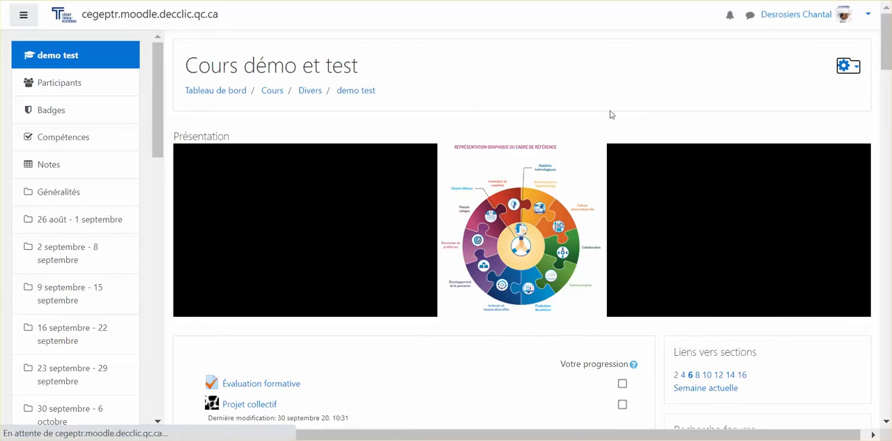
{"action": "scroll", "coordinate": [509, 179], "scroll_direction": "down", "scroll_amount": 15}
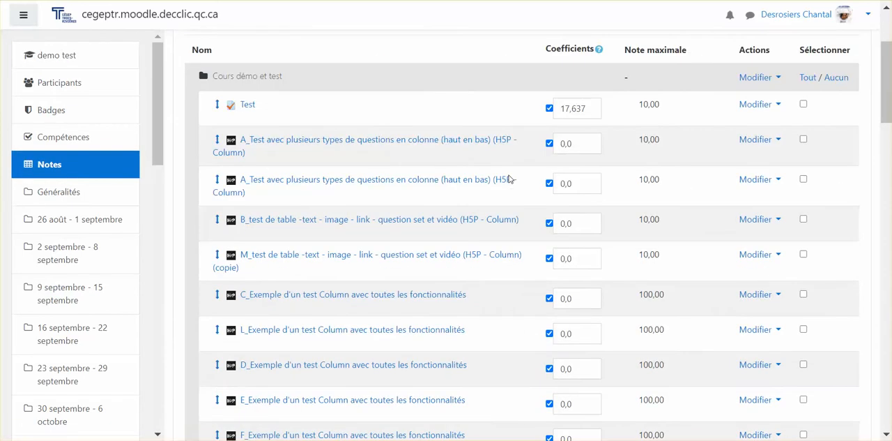
{"action": "scroll", "coordinate": [509, 180], "scroll_direction": "up", "scroll_amount": 15}
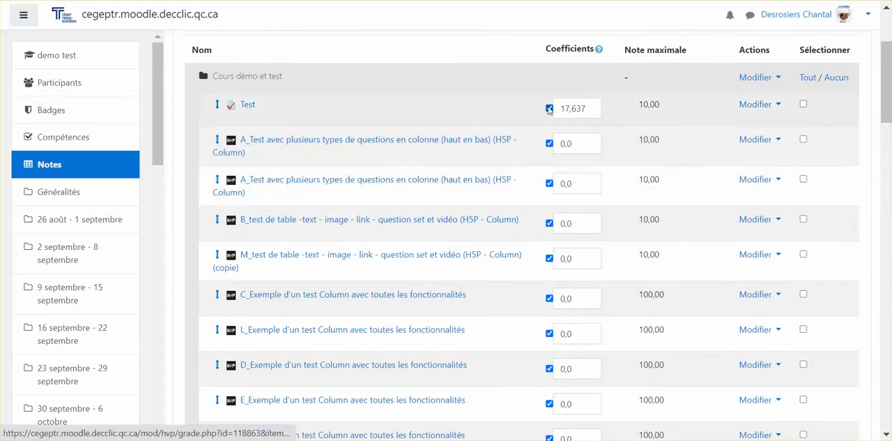
{"action": "left_click", "coordinate": [589, 107]}
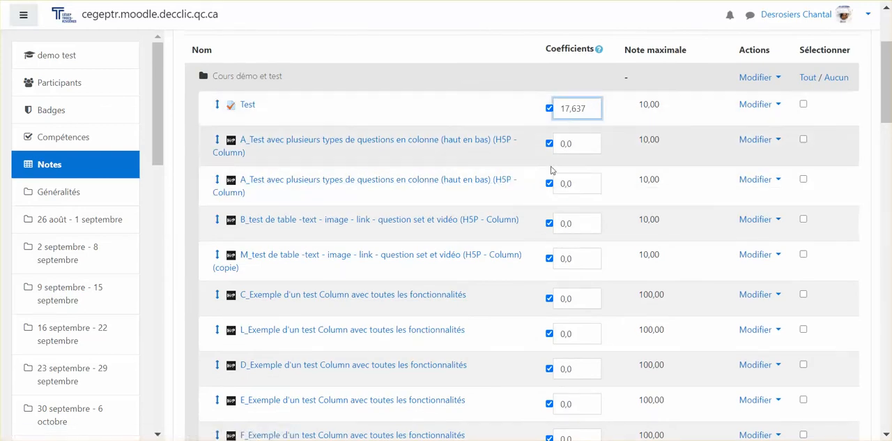
Set the coefficient of "G_Exemple d'un test Column avec toutes les fonctionnalités" to 4.
{"action": "scroll", "coordinate": [496, 225], "scroll_direction": "down", "scroll_amount": 3}
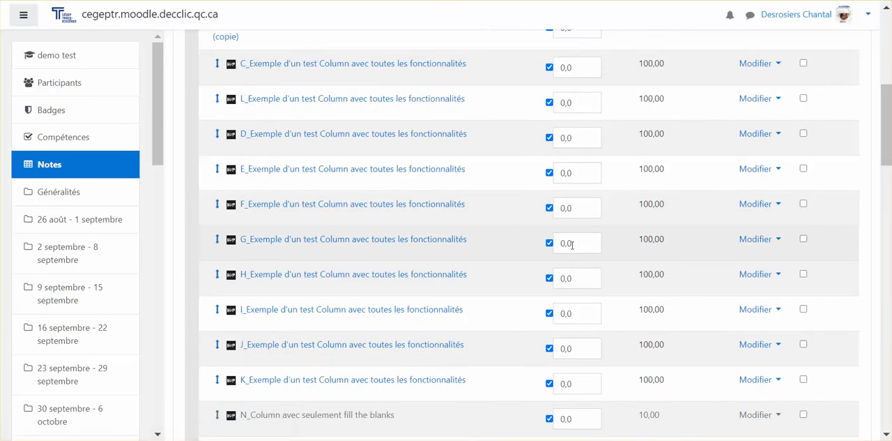
{"action": "double_click", "coordinate": [585, 247]}
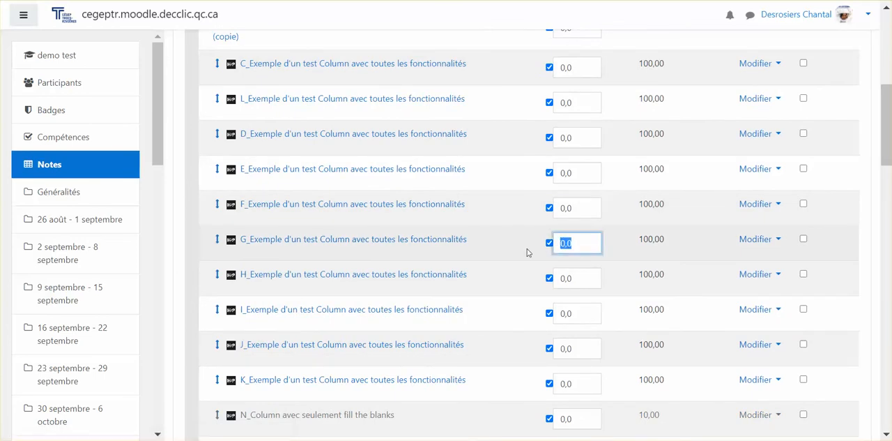
{"action": "type", "text": "4"}
{"action": "left_click", "coordinate": [611, 253]}
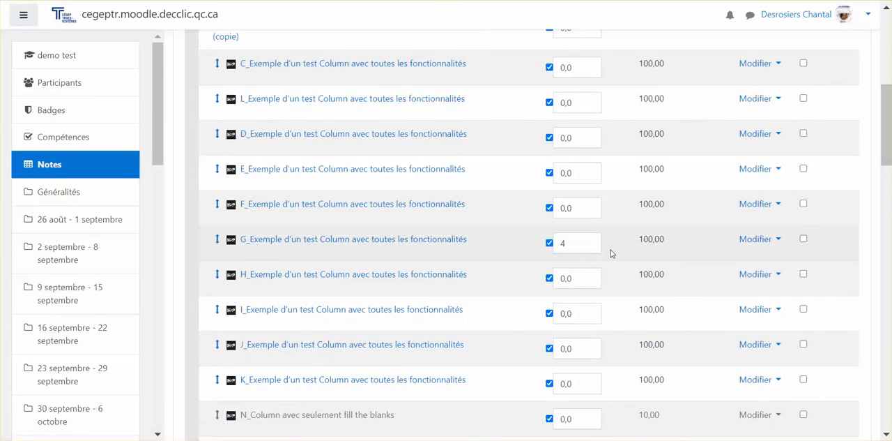
Set the coefficient of "T_Column avec toutes les fct notées - depuis la mise à jour du 29 nov" to 4.
{"action": "scroll", "coordinate": [611, 253], "scroll_direction": "down", "scroll_amount": 5}
{"action": "double_click", "coordinate": [581, 248]}
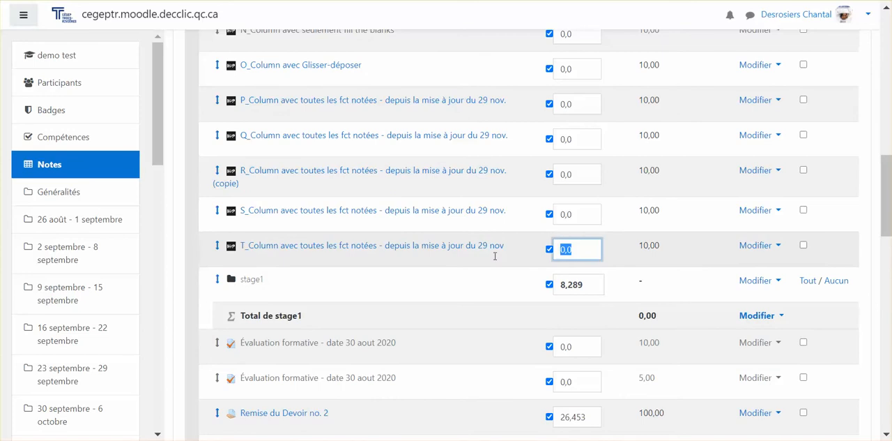
{"action": "type", "text": "4"}
{"action": "left_click", "coordinate": [605, 251]}
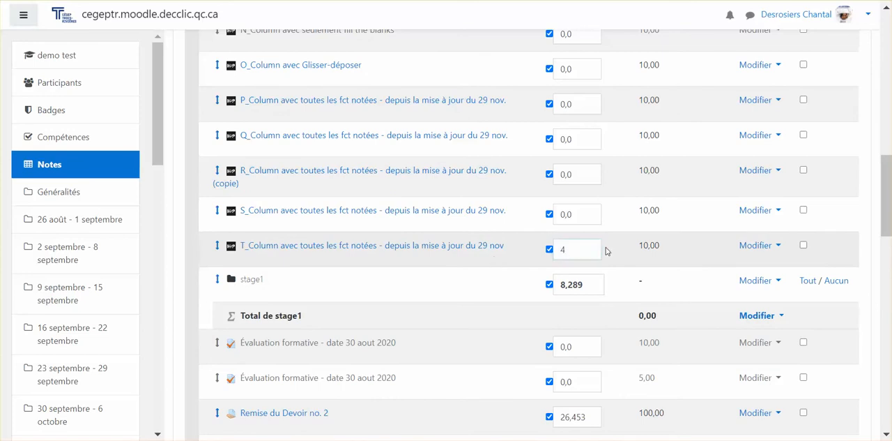
Save the changed coefficients of items G and T and continue past the grade recalculation to the gradebook setup.
{"action": "scroll", "coordinate": [606, 251], "scroll_direction": "down", "scroll_amount": 15}
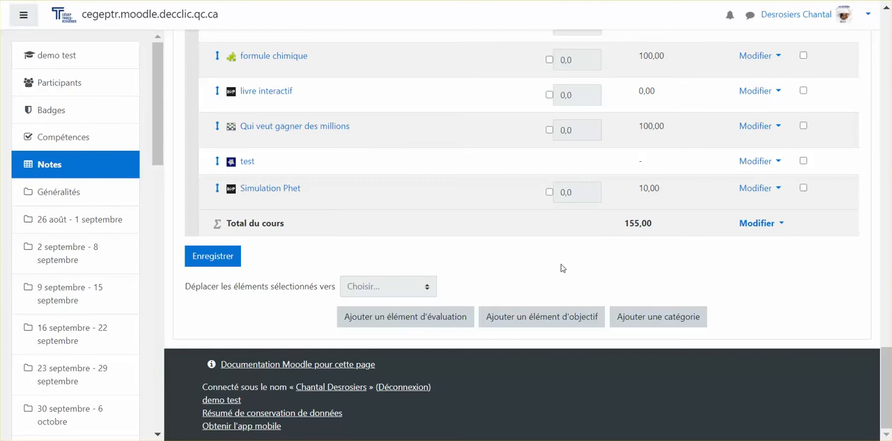
{"action": "left_click", "coordinate": [212, 258]}
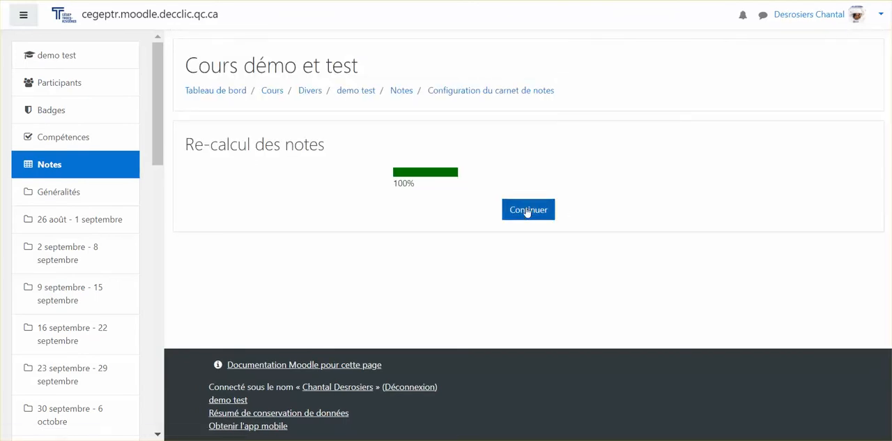
{"action": "left_click", "coordinate": [527, 211]}
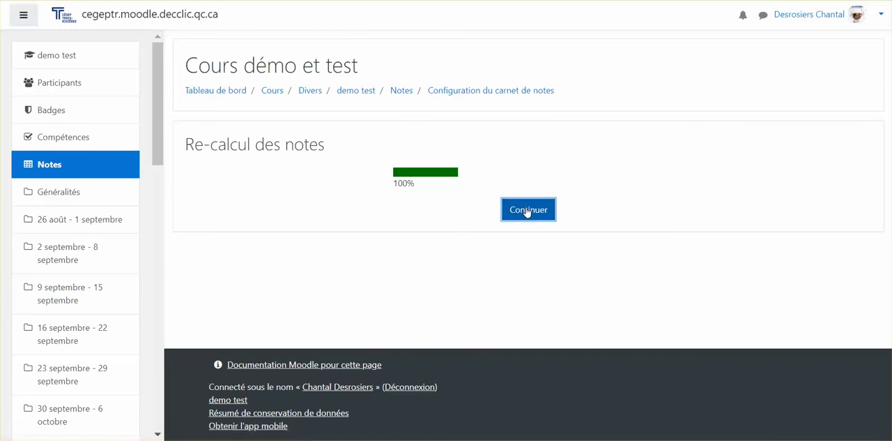
Review how the recalculation adjusted the coefficients of Test, items G and T, and the stage1 category.
{"action": "scroll", "coordinate": [478, 288], "scroll_direction": "down", "scroll_amount": 2}
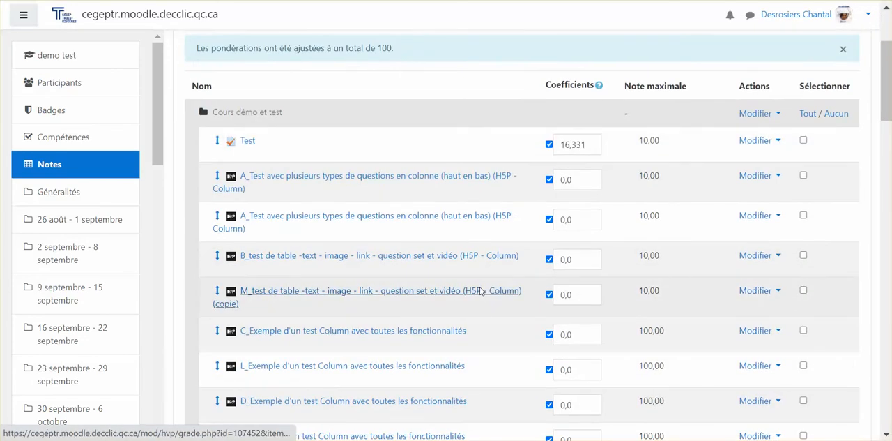
{"action": "scroll", "coordinate": [479, 291], "scroll_direction": "down", "scroll_amount": 5}
{"action": "scroll", "coordinate": [479, 291], "scroll_direction": "up", "scroll_amount": 2}
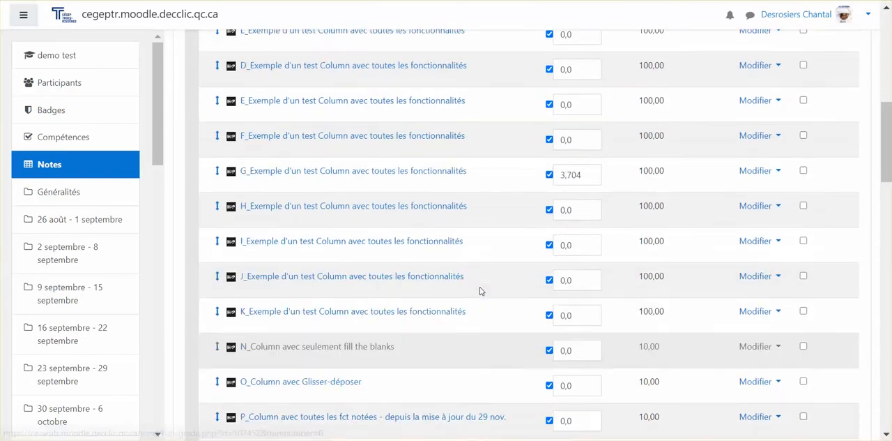
{"action": "scroll", "coordinate": [606, 266], "scroll_direction": "up", "scroll_amount": 2}
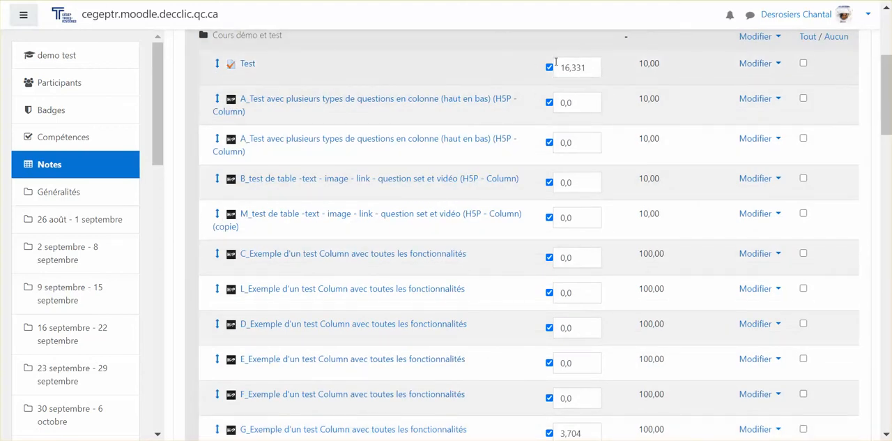
{"action": "scroll", "coordinate": [556, 90], "scroll_direction": "down", "scroll_amount": 4}
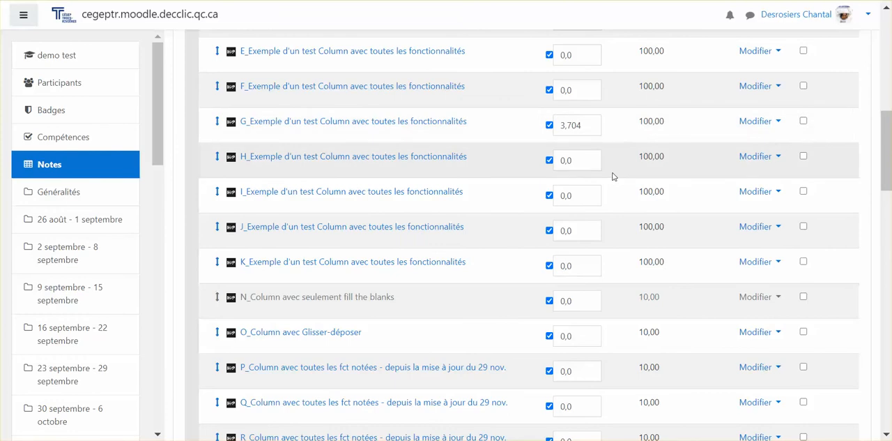
{"action": "scroll", "coordinate": [612, 177], "scroll_direction": "down", "scroll_amount": 4}
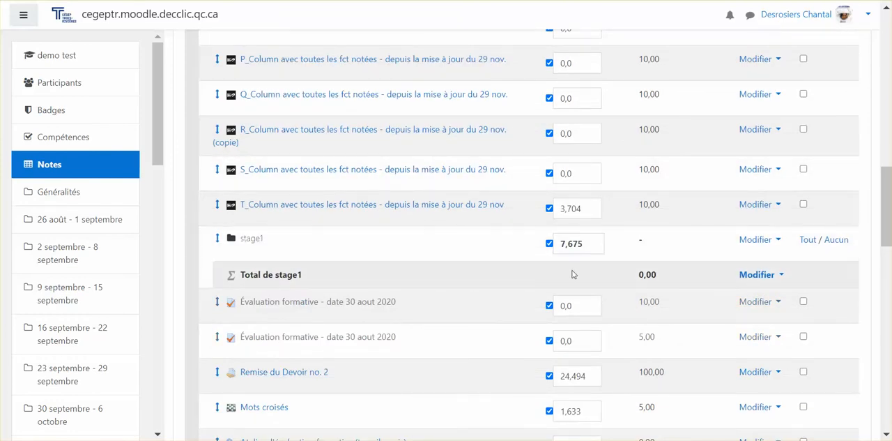
{"action": "scroll", "coordinate": [575, 261], "scroll_direction": "down", "scroll_amount": 3}
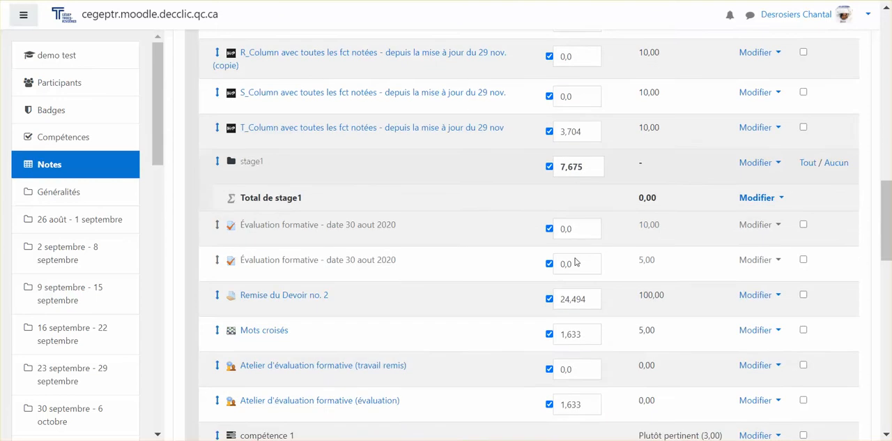
Enable a custom coefficient for the "livre interactif" item below "formule chimique" and set it to 3.
{"action": "scroll", "coordinate": [508, 384], "scroll_direction": "down", "scroll_amount": 2}
{"action": "scroll", "coordinate": [508, 386], "scroll_direction": "down", "scroll_amount": 6}
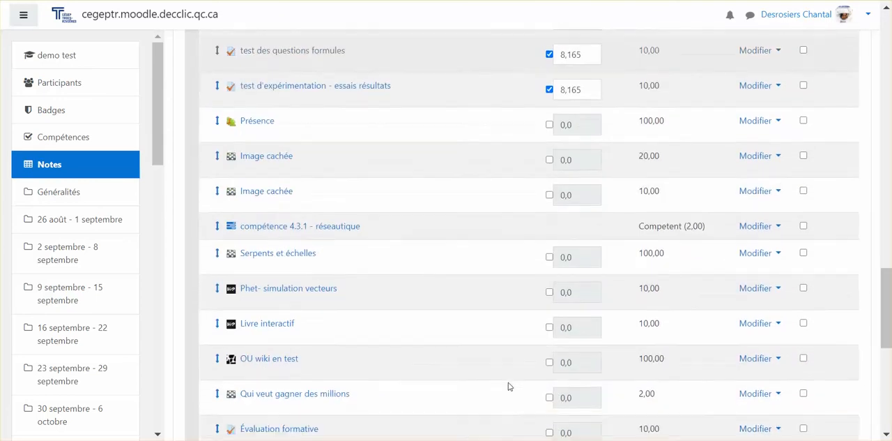
{"action": "left_click", "coordinate": [549, 250]}
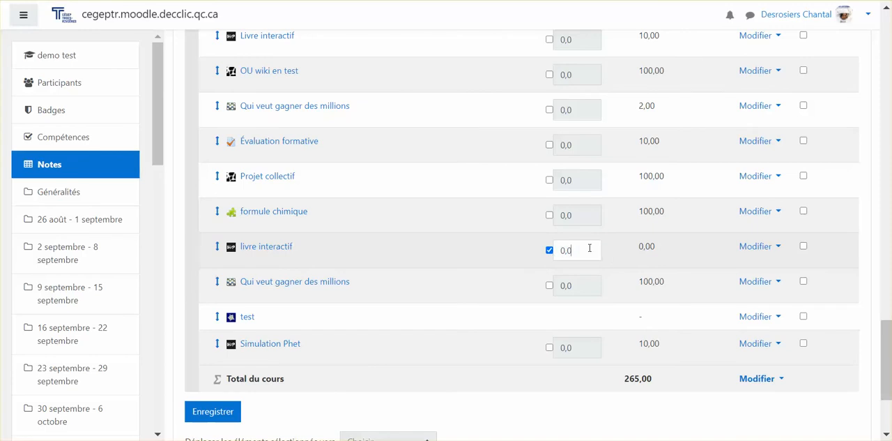
{"action": "left_click_drag", "start_coordinate": [589, 248], "coordinate": [529, 253]}
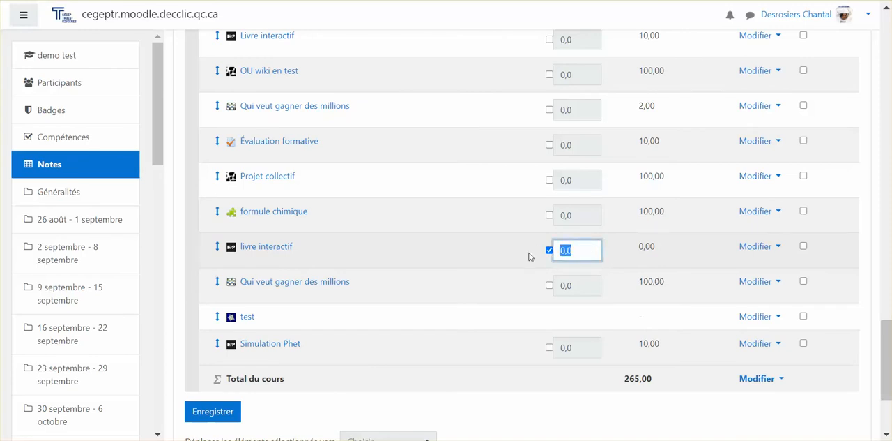
{"action": "left_click", "coordinate": [507, 281]}
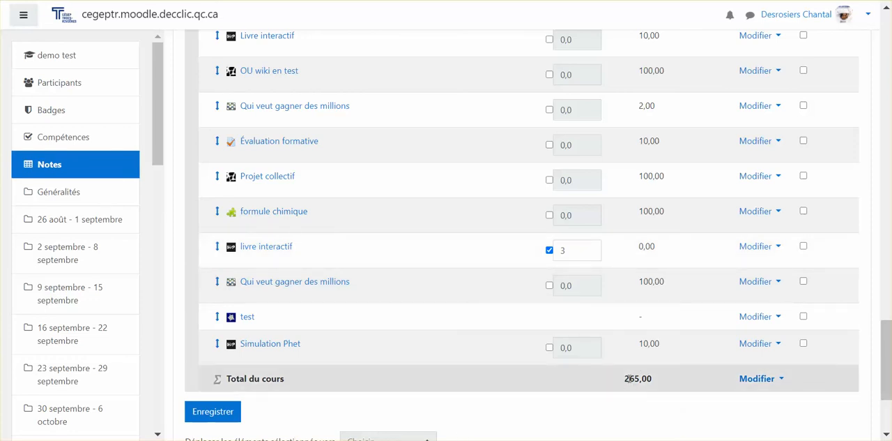
Save the "livre interactif" coefficient and return to the gradebook setup after the grades are recalculated.
{"action": "scroll", "coordinate": [611, 302], "scroll_direction": "up", "scroll_amount": 7}
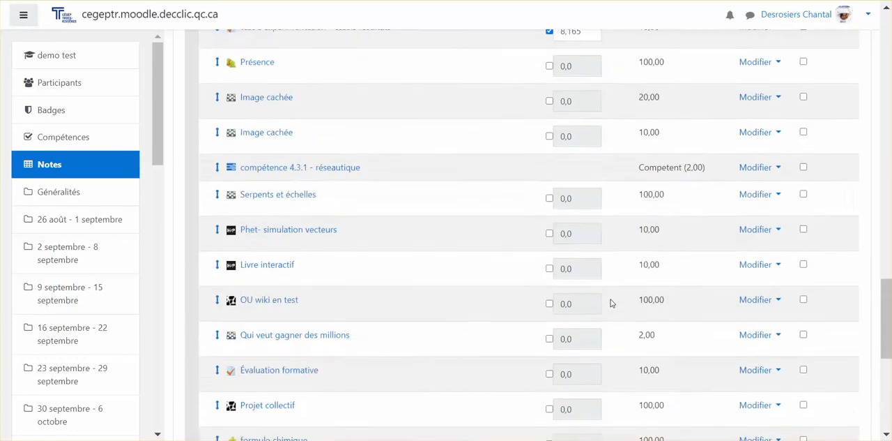
{"action": "scroll", "coordinate": [566, 263], "scroll_direction": "down", "scroll_amount": 9}
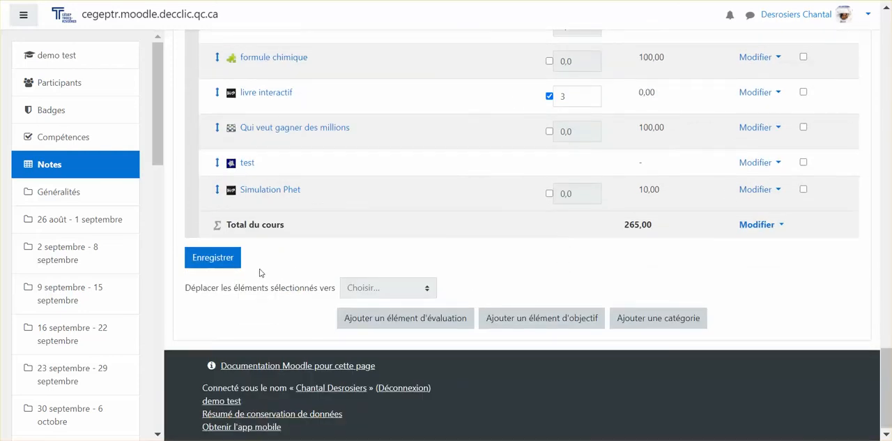
{"action": "left_click", "coordinate": [212, 265]}
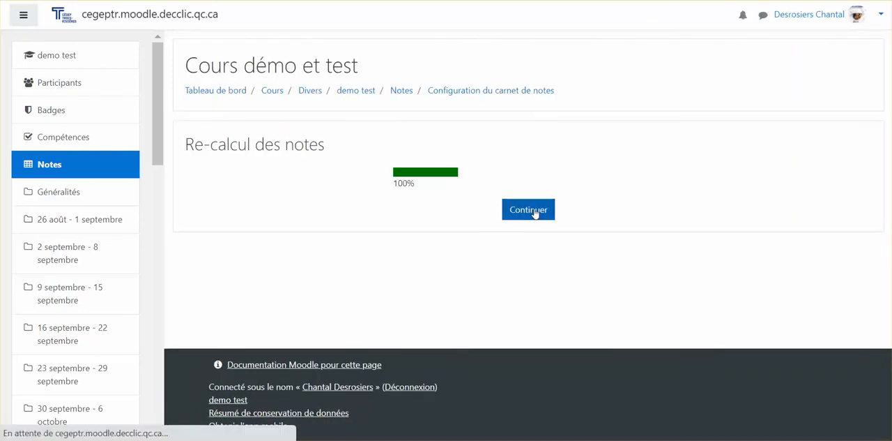
{"action": "left_click", "coordinate": [534, 213]}
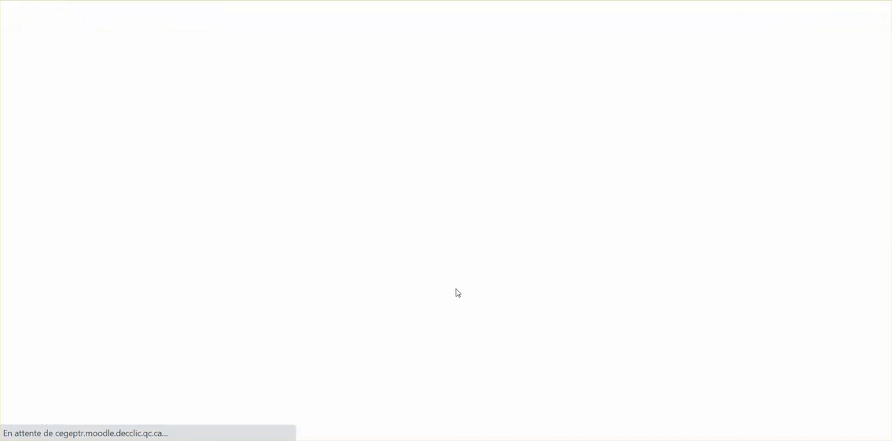
Check the readjusted coefficients across the course's grade items and the notice about the weight total.
{"action": "scroll", "coordinate": [456, 292], "scroll_direction": "down", "scroll_amount": 12}
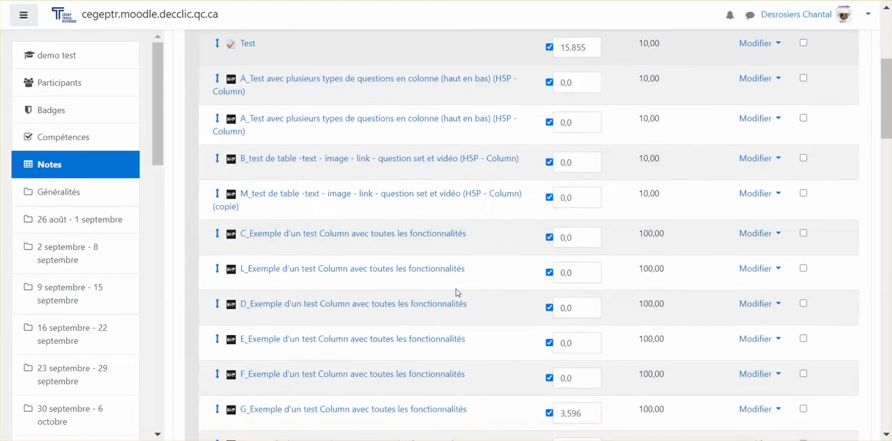
{"action": "scroll", "coordinate": [457, 292], "scroll_direction": "down", "scroll_amount": 10}
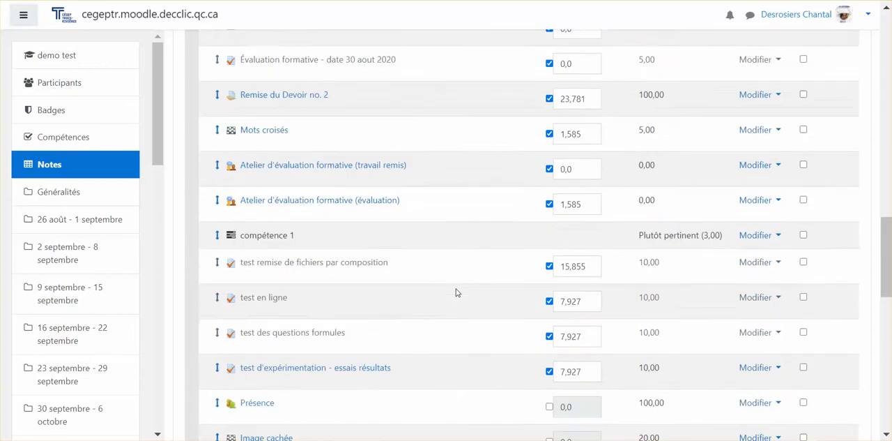
{"action": "scroll", "coordinate": [457, 292], "scroll_direction": "up", "scroll_amount": 10}
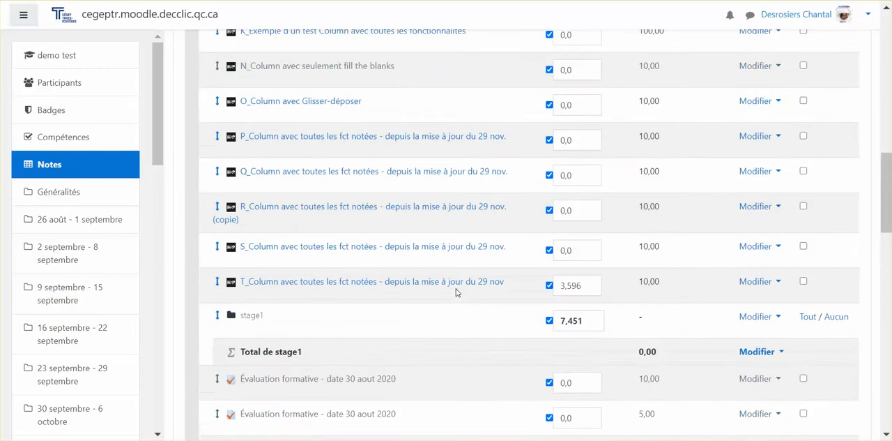
{"action": "scroll", "coordinate": [457, 292], "scroll_direction": "up", "scroll_amount": 5}
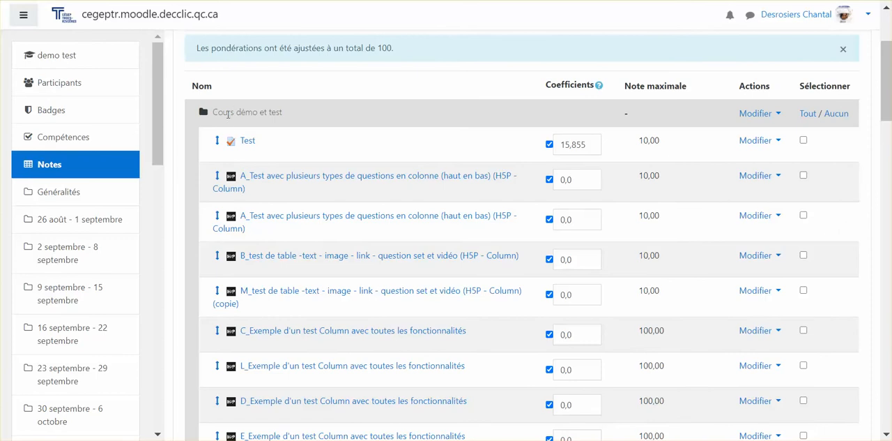
Start adding a new evaluation item (élément d'évaluation) from the end of the course's gradebook setup.
{"action": "scroll", "coordinate": [247, 203], "scroll_direction": "down", "scroll_amount": 10}
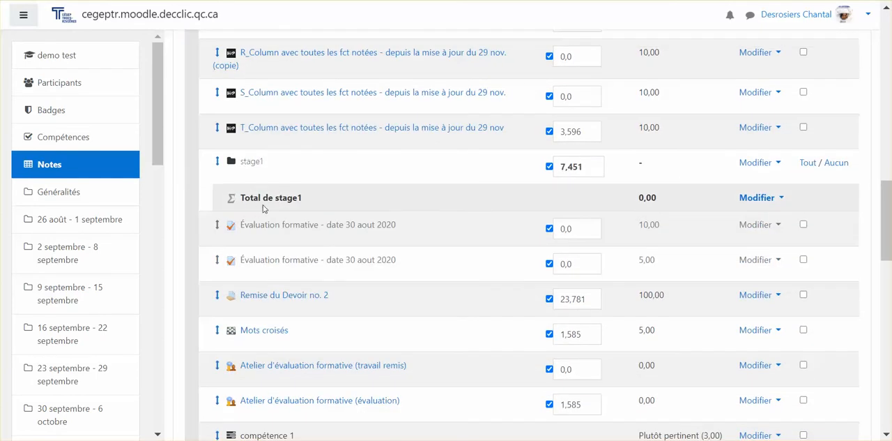
{"action": "scroll", "coordinate": [262, 208], "scroll_direction": "down", "scroll_amount": 10}
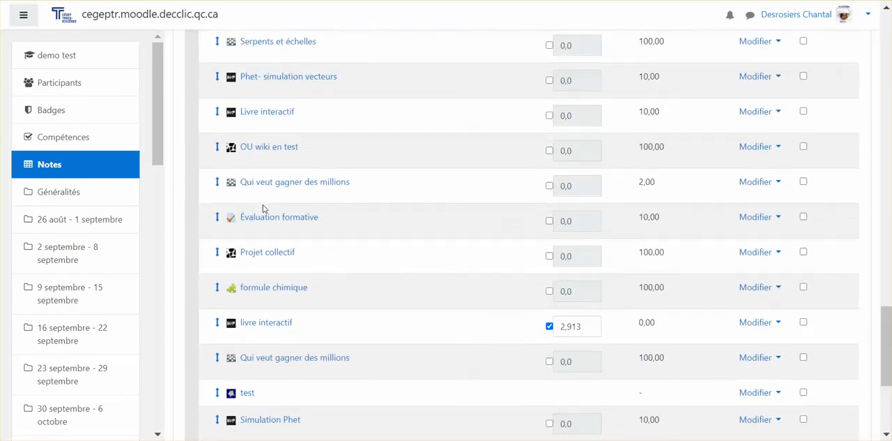
{"action": "scroll", "coordinate": [263, 207], "scroll_direction": "down", "scroll_amount": 3}
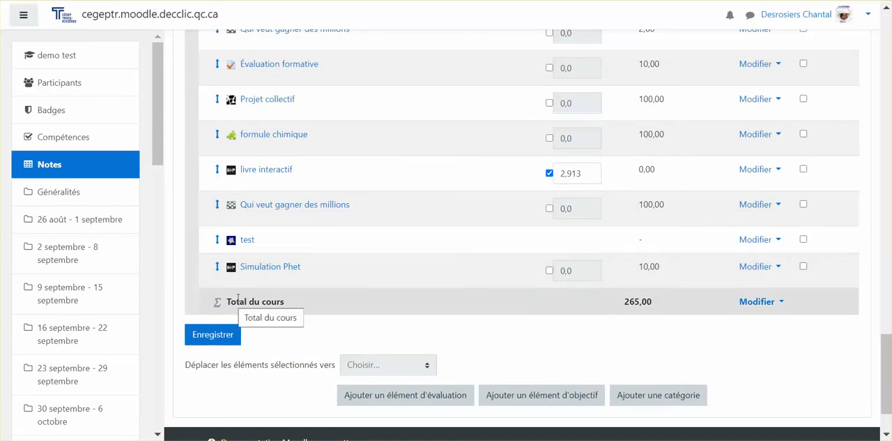
{"action": "left_click", "coordinate": [430, 397]}
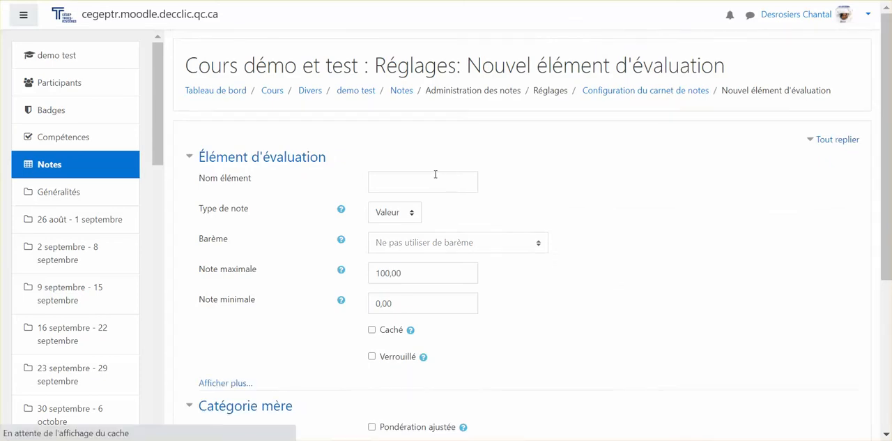
Name the new evaluation item "laboratoire", keep Valeur as its grade type, and set its maximum grade to 20.
{"action": "left_click", "coordinate": [429, 177]}
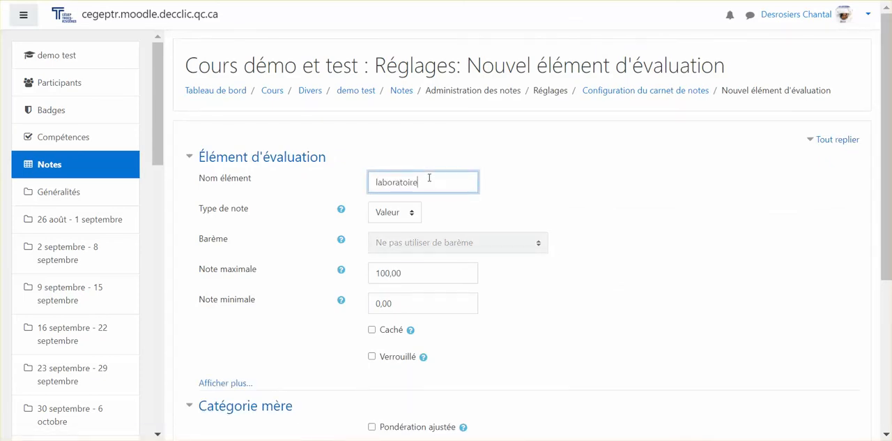
{"action": "left_click", "coordinate": [399, 213]}
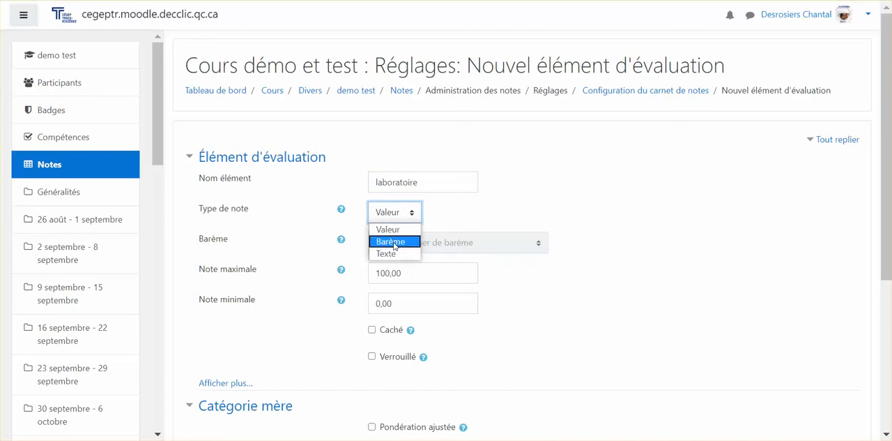
{"action": "left_click", "coordinate": [389, 220]}
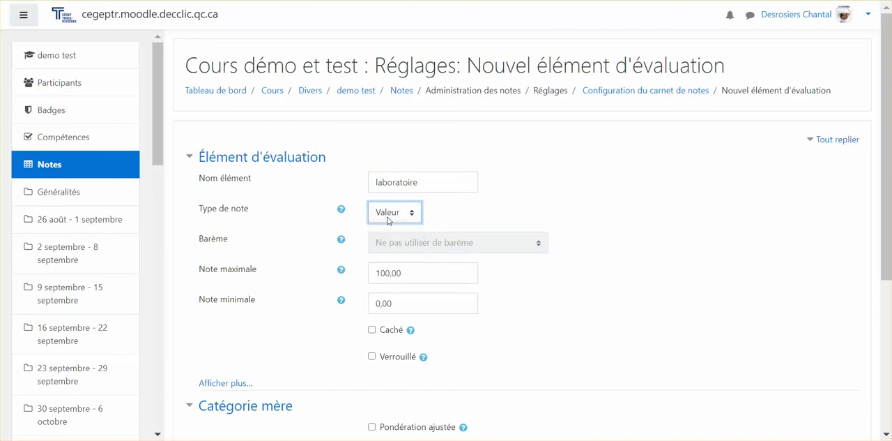
{"action": "double_click", "coordinate": [408, 276]}
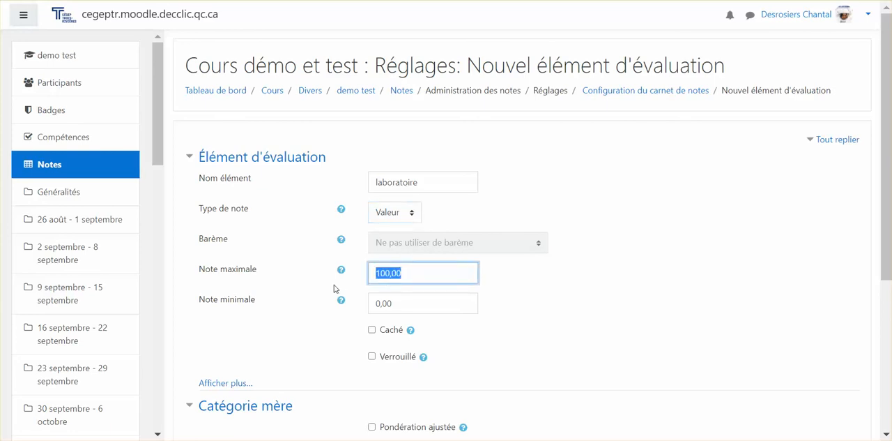
{"action": "type", "text": "20"}
Save the new "laboratoire" item and return to the gradebook setup after the grades are recalculated.
{"action": "scroll", "coordinate": [489, 297], "scroll_direction": "down", "scroll_amount": 2}
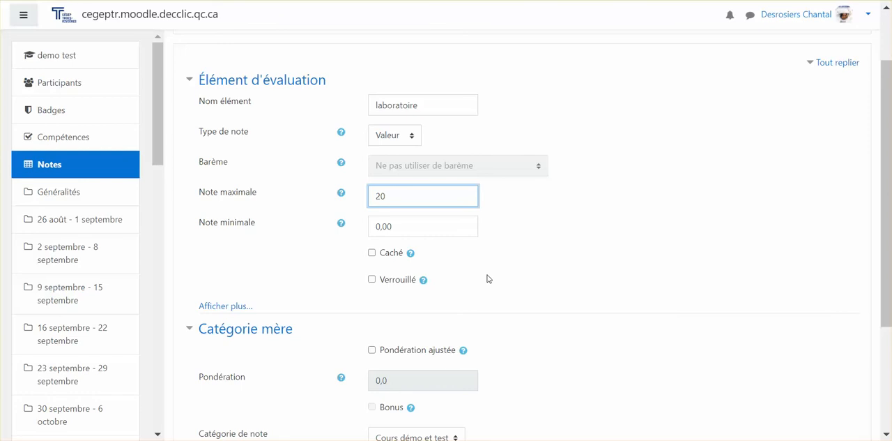
{"action": "scroll", "coordinate": [488, 278], "scroll_direction": "down", "scroll_amount": 4}
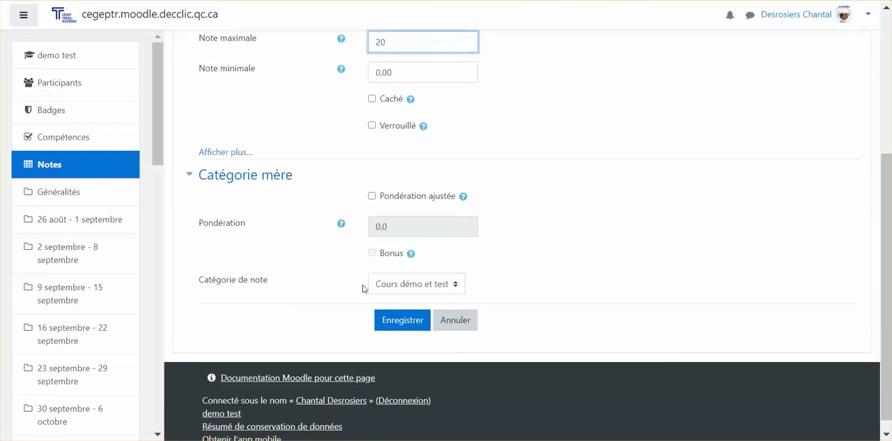
{"action": "left_click", "coordinate": [403, 321]}
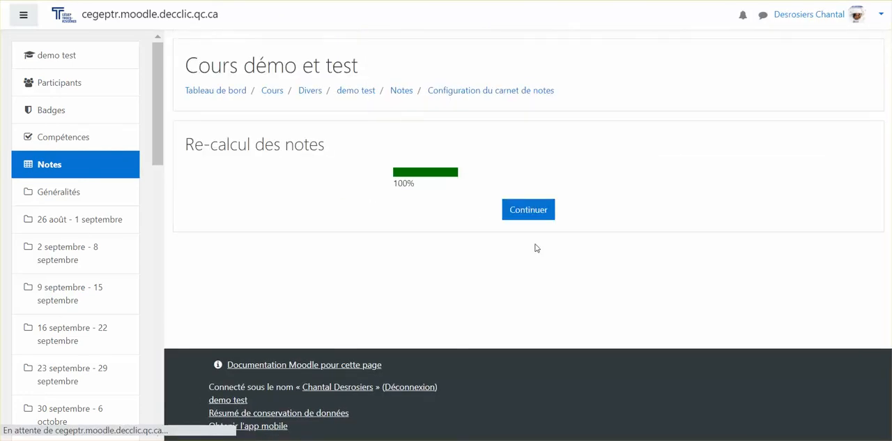
{"action": "left_click", "coordinate": [529, 211]}
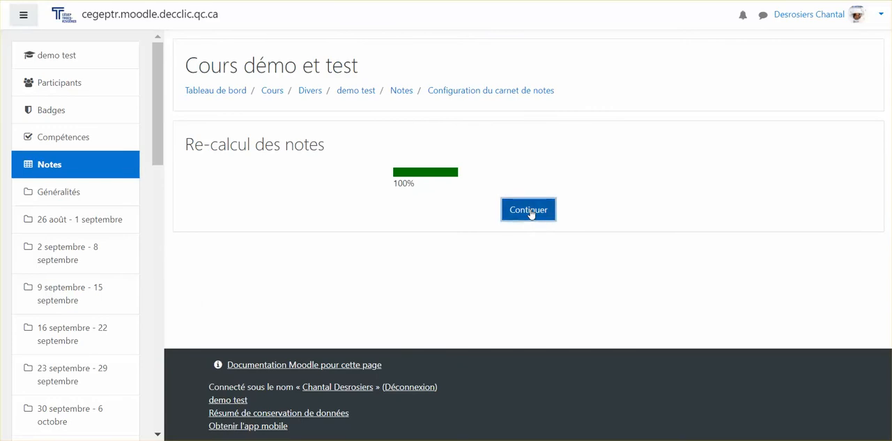
Move the "laboratoire" item from the end of the course's list to between "formule chimique" and "livre interactif".
{"action": "scroll", "coordinate": [460, 283], "scroll_direction": "down", "scroll_amount": 8}
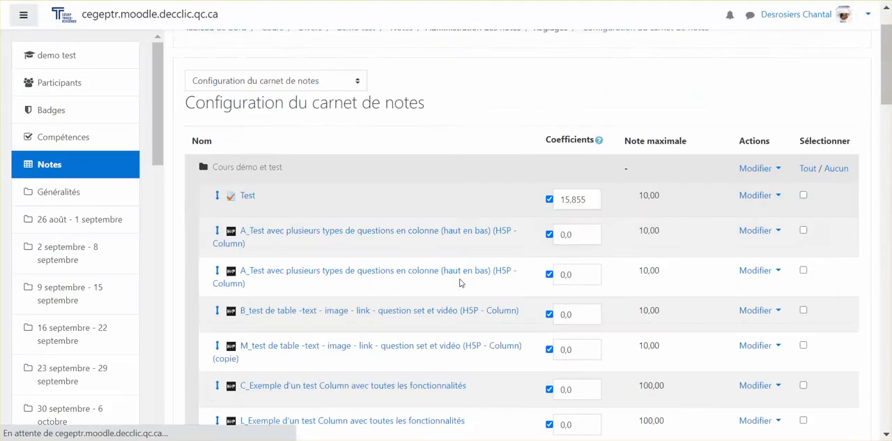
{"action": "scroll", "coordinate": [460, 283], "scroll_direction": "down", "scroll_amount": 8}
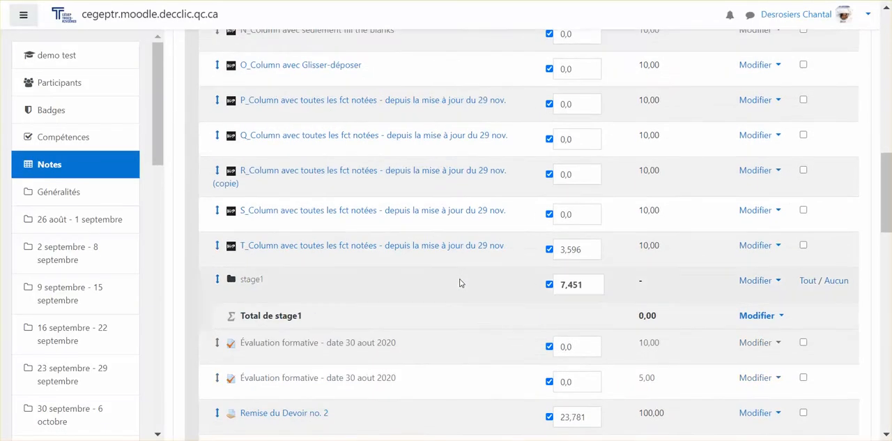
{"action": "scroll", "coordinate": [460, 282], "scroll_direction": "down", "scroll_amount": 10}
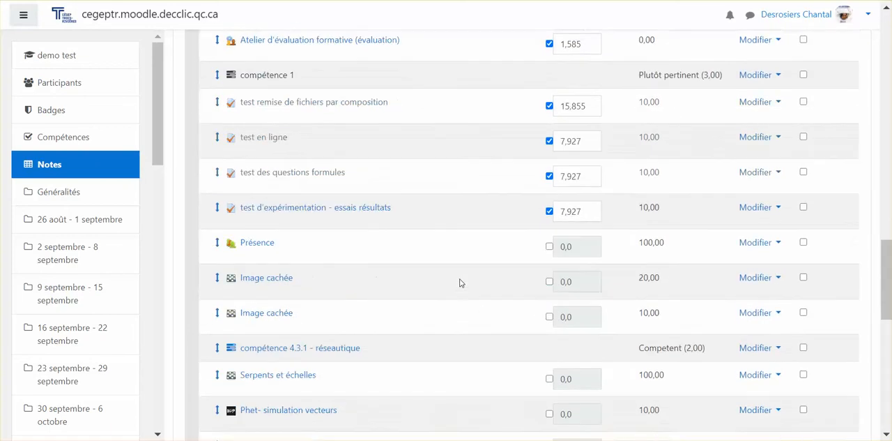
{"action": "scroll", "coordinate": [460, 282], "scroll_direction": "down", "scroll_amount": 1}
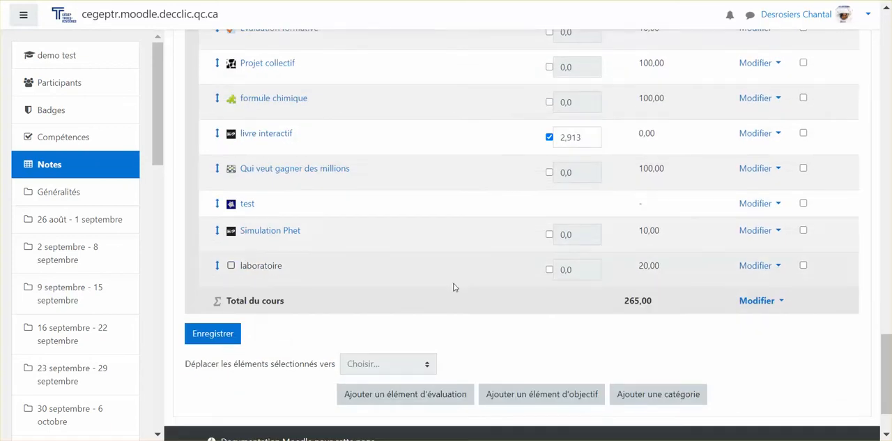
{"action": "left_click", "coordinate": [217, 267]}
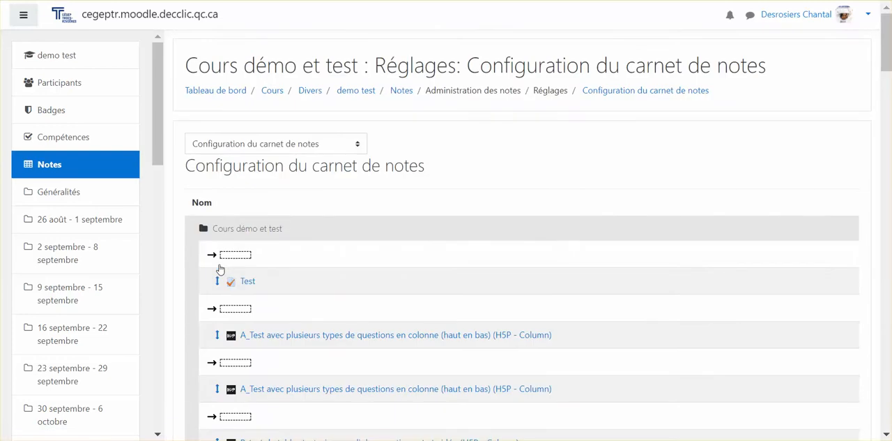
{"action": "scroll", "coordinate": [234, 286], "scroll_direction": "down", "scroll_amount": 8}
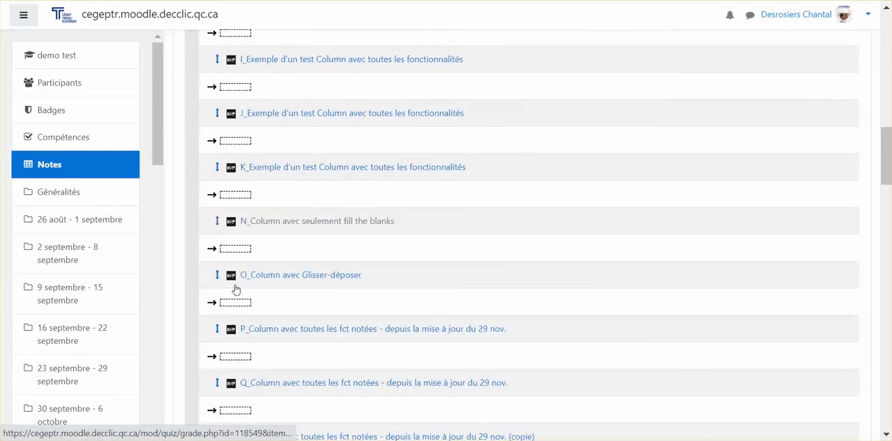
{"action": "scroll", "coordinate": [235, 288], "scroll_direction": "down", "scroll_amount": 15}
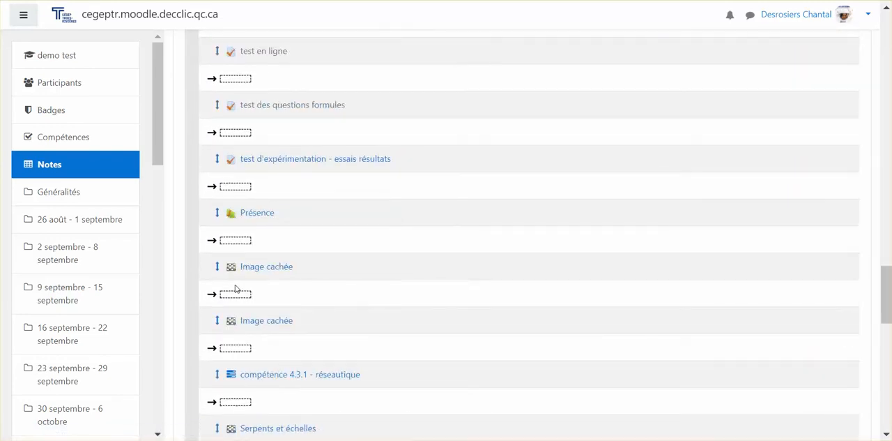
{"action": "scroll", "coordinate": [235, 288], "scroll_direction": "down", "scroll_amount": 10}
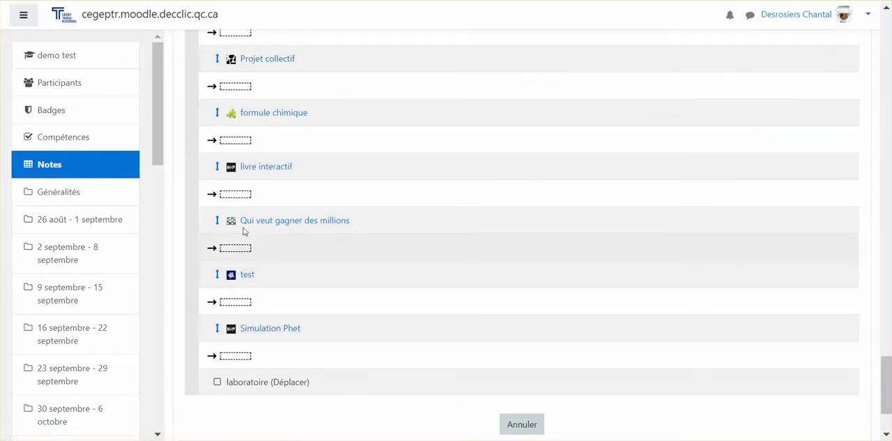
{"action": "left_click", "coordinate": [231, 144]}
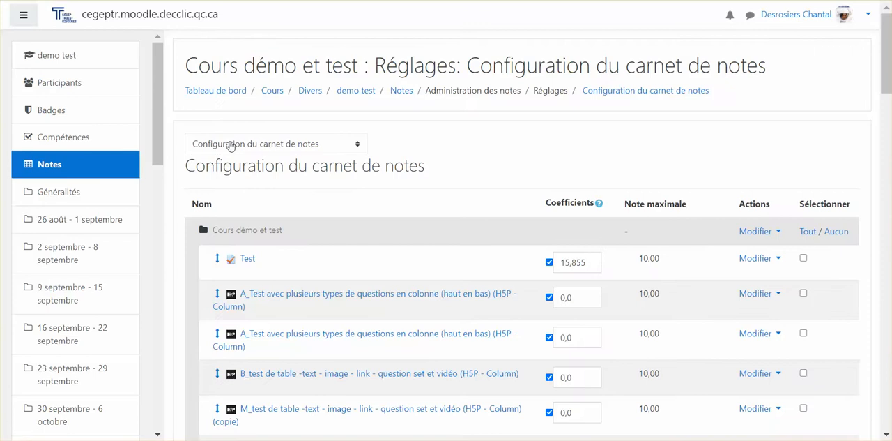
Check the "laboratoire" item's place and type below "formule chimique", and save the gradebook setup.
{"action": "scroll", "coordinate": [226, 146], "scroll_direction": "down", "scroll_amount": 15}
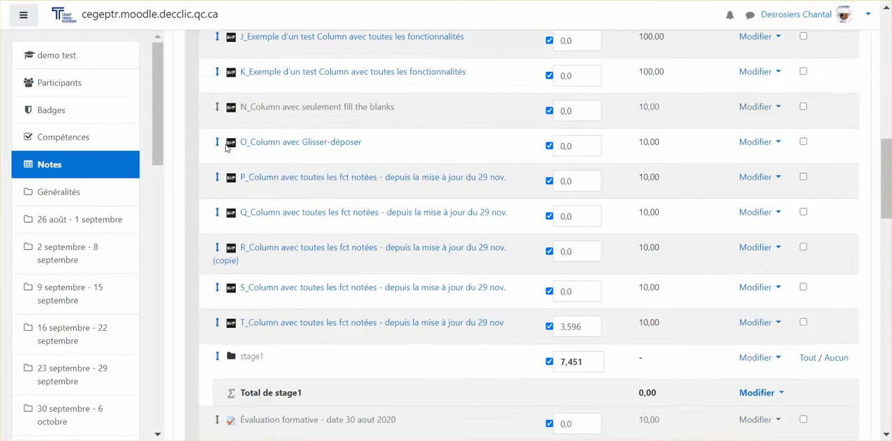
{"action": "scroll", "coordinate": [265, 230], "scroll_direction": "down", "scroll_amount": 12}
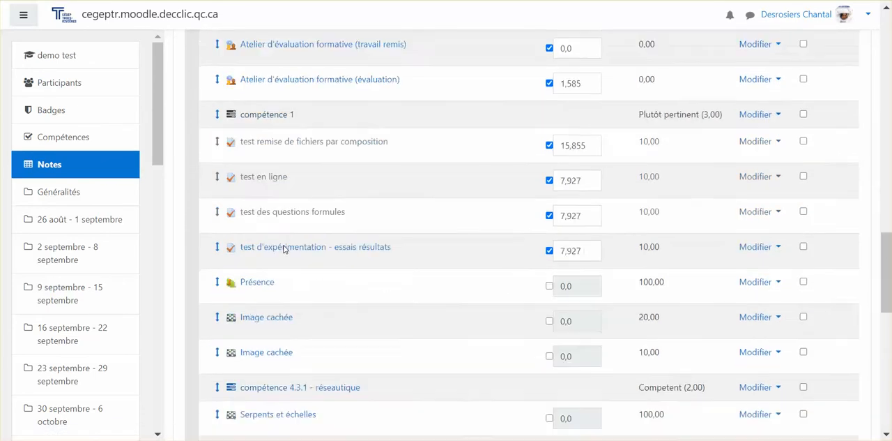
{"action": "scroll", "coordinate": [283, 249], "scroll_direction": "down", "scroll_amount": 4}
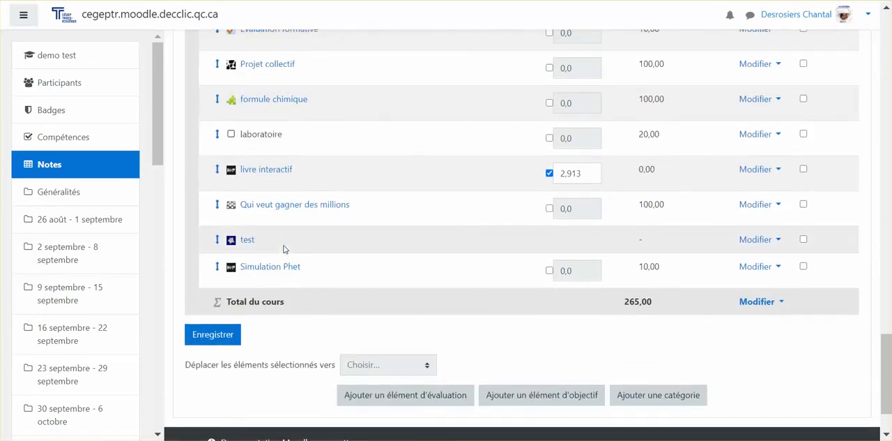
{"action": "scroll", "coordinate": [257, 221], "scroll_direction": "up", "scroll_amount": 2}
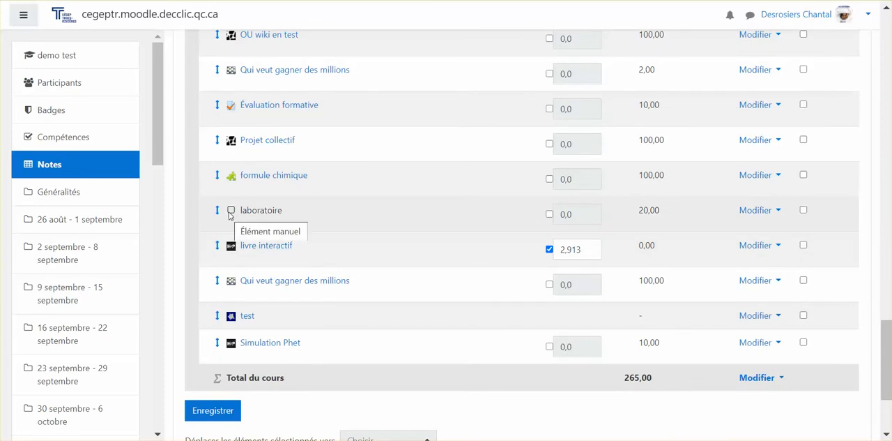
{"action": "left_click", "coordinate": [215, 412]}
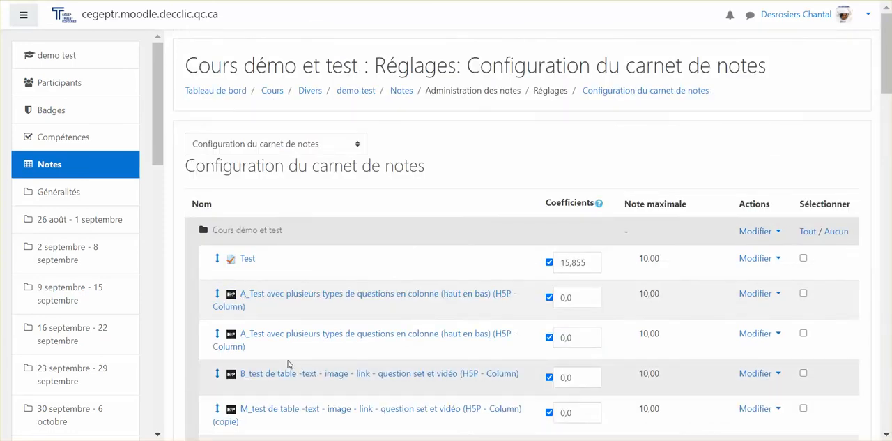
Enable a custom coefficient of 15 for "laboratoire", save it, and return to the gradebook setup.
{"action": "scroll", "coordinate": [290, 365], "scroll_direction": "down", "scroll_amount": 20}
{"action": "scroll", "coordinate": [289, 364], "scroll_direction": "down", "scroll_amount": 10}
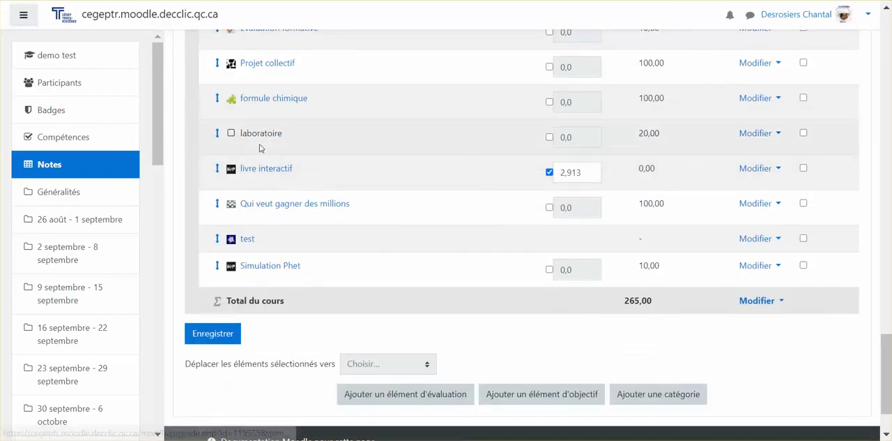
{"action": "left_click", "coordinate": [549, 137]}
{"action": "double_click", "coordinate": [571, 138]}
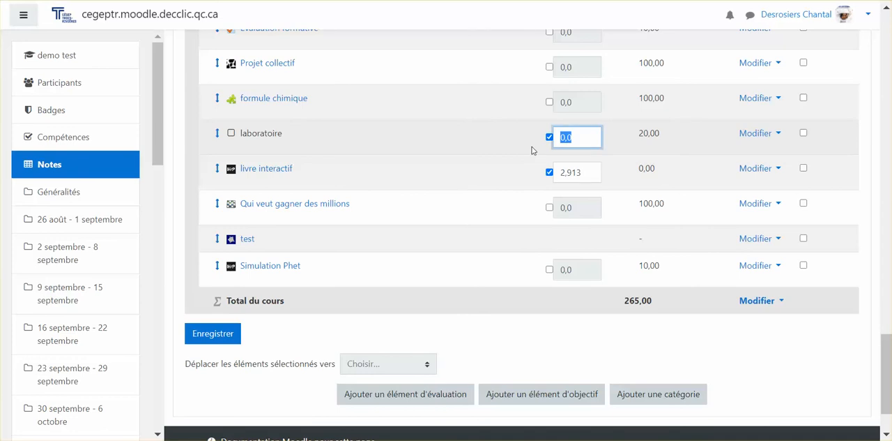
{"action": "left_click", "coordinate": [571, 325]}
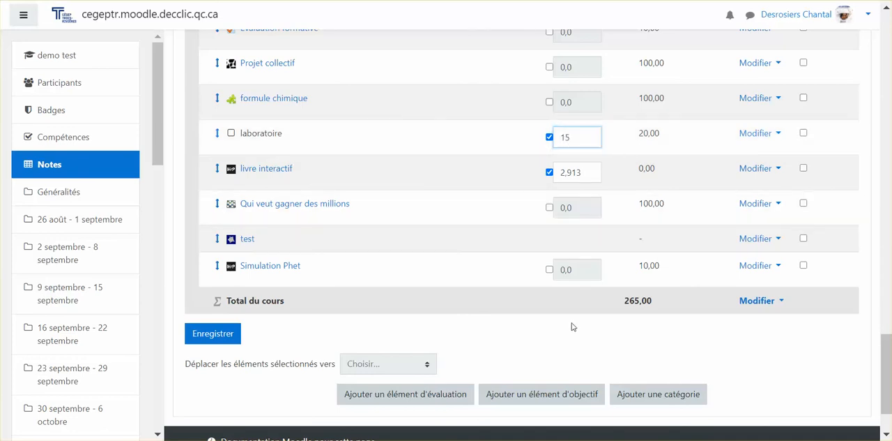
{"action": "left_click", "coordinate": [220, 333]}
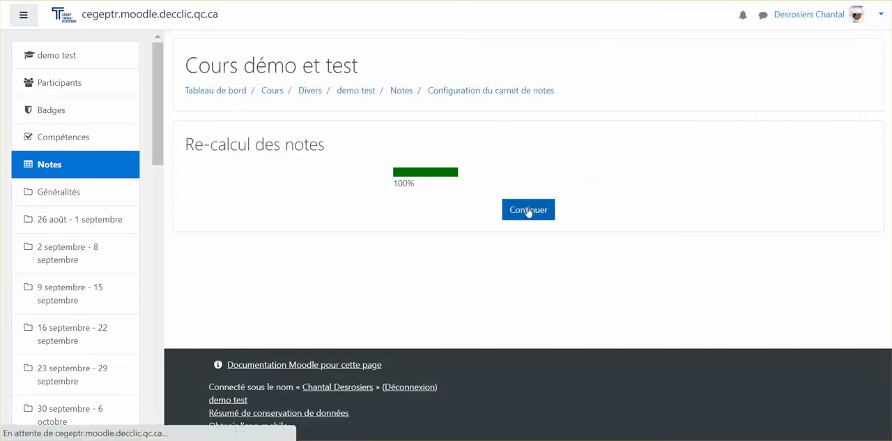
{"action": "left_click", "coordinate": [532, 213]}
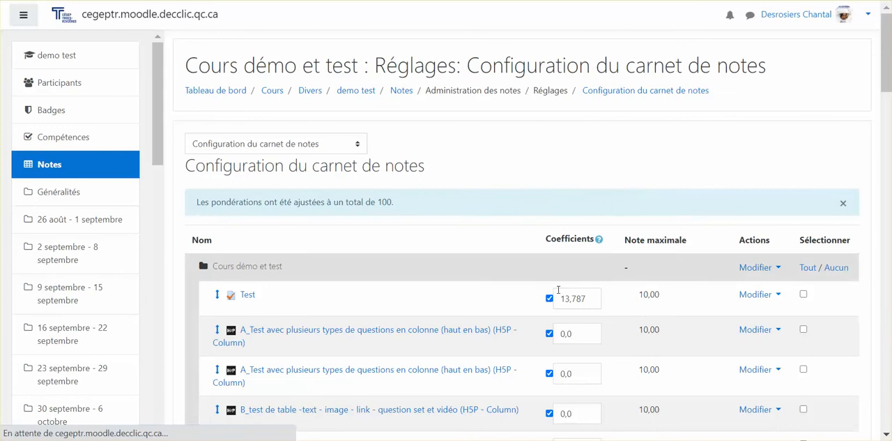
Examine the rebalanced coefficients of "laboratoire" and the other grade items down to the course total.
{"action": "scroll", "coordinate": [558, 289], "scroll_direction": "down", "scroll_amount": 7}
{"action": "scroll", "coordinate": [559, 289], "scroll_direction": "down", "scroll_amount": 10}
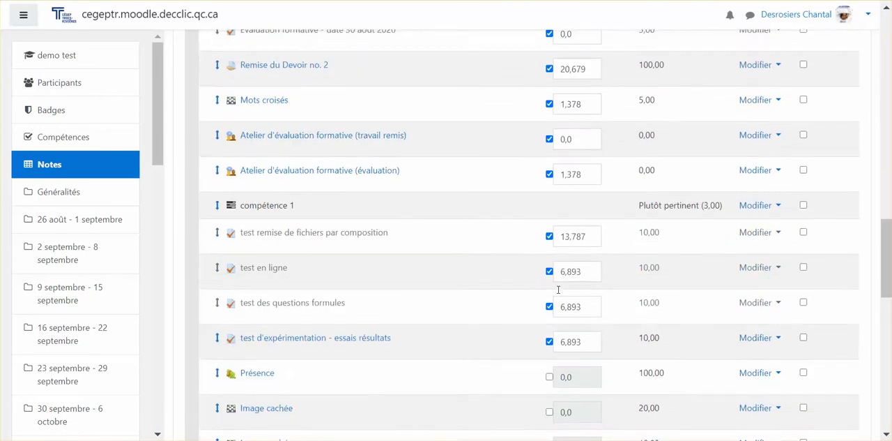
{"action": "scroll", "coordinate": [559, 289], "scroll_direction": "down", "scroll_amount": 3}
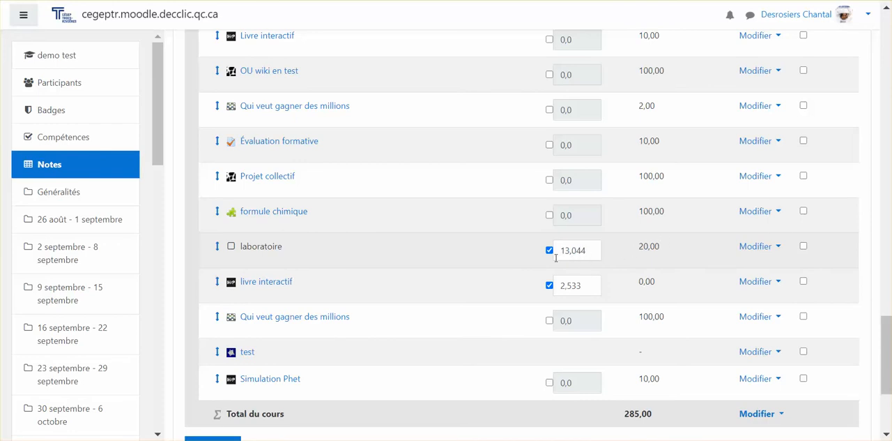
{"action": "scroll", "coordinate": [578, 253], "scroll_direction": "down", "scroll_amount": 3}
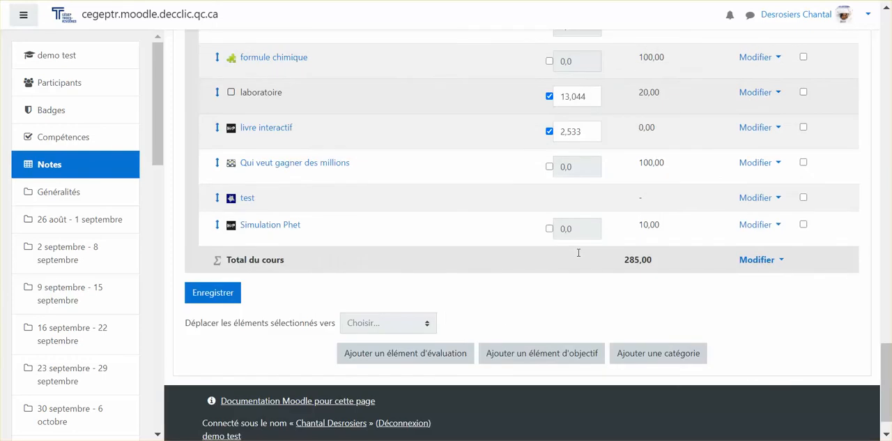
Set the weight (Pondération) to 13,0 in the "laboratoire" item's settings and save the item.
{"action": "scroll", "coordinate": [578, 255], "scroll_direction": "up", "scroll_amount": 1}
{"action": "scroll", "coordinate": [578, 254], "scroll_direction": "up", "scroll_amount": 1}
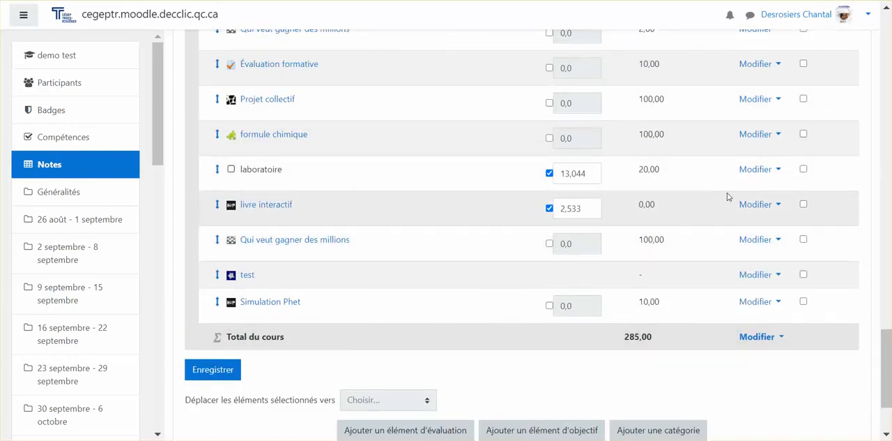
{"action": "left_click", "coordinate": [762, 172]}
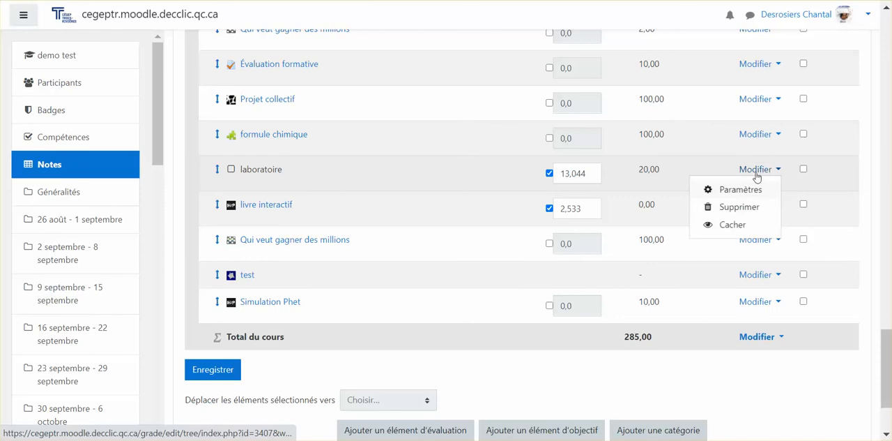
{"action": "left_click", "coordinate": [741, 189]}
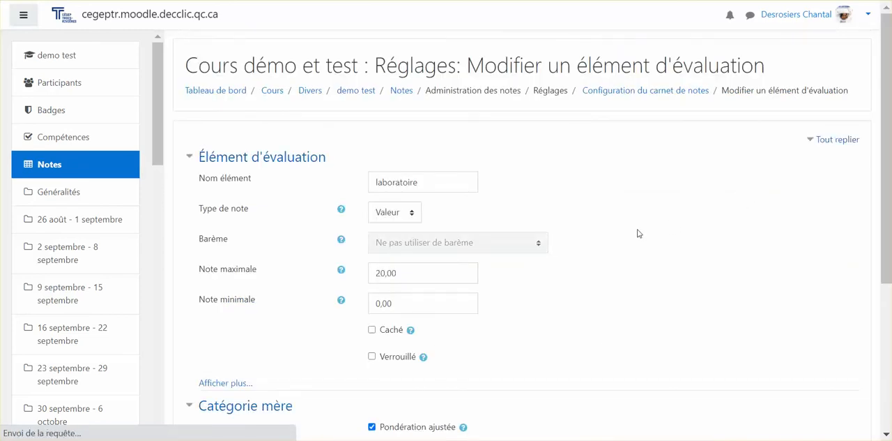
{"action": "scroll", "coordinate": [638, 234], "scroll_direction": "down", "scroll_amount": 2}
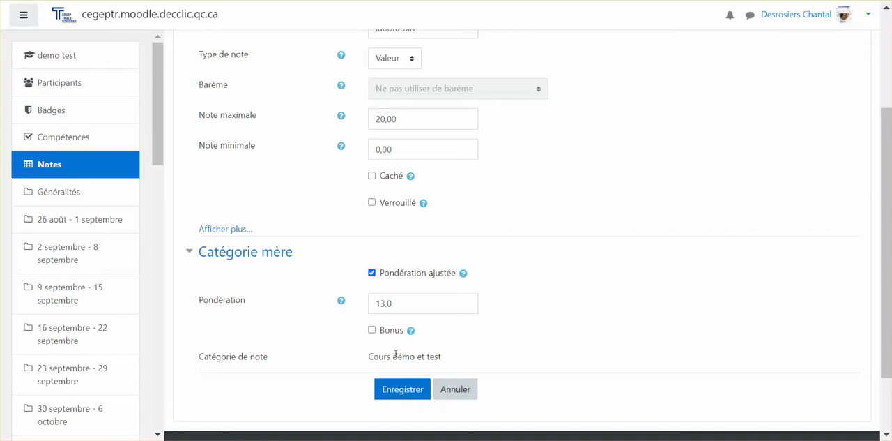
{"action": "left_click", "coordinate": [404, 389]}
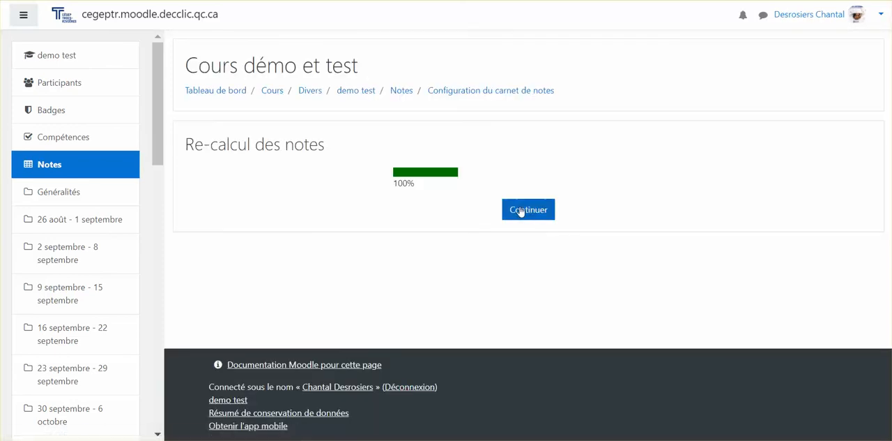
Return to the gradebook setup and move the first "Test" item to the "Cours démo et test" category.
{"action": "left_click", "coordinate": [522, 209]}
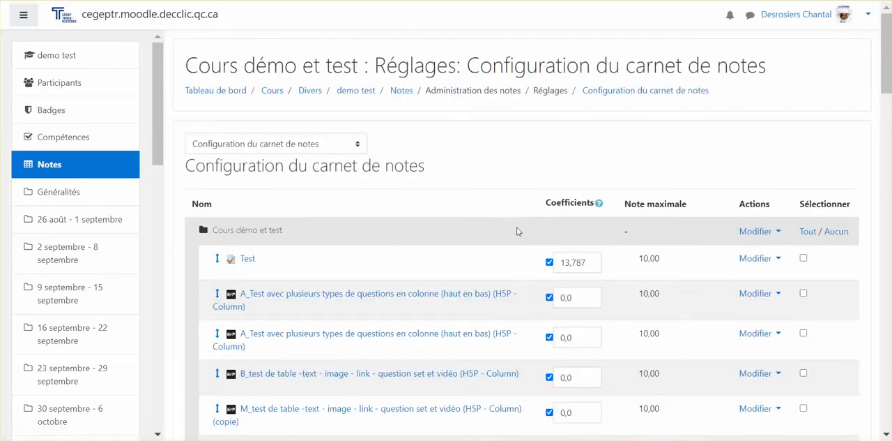
{"action": "scroll", "coordinate": [526, 231], "scroll_direction": "down", "scroll_amount": 3}
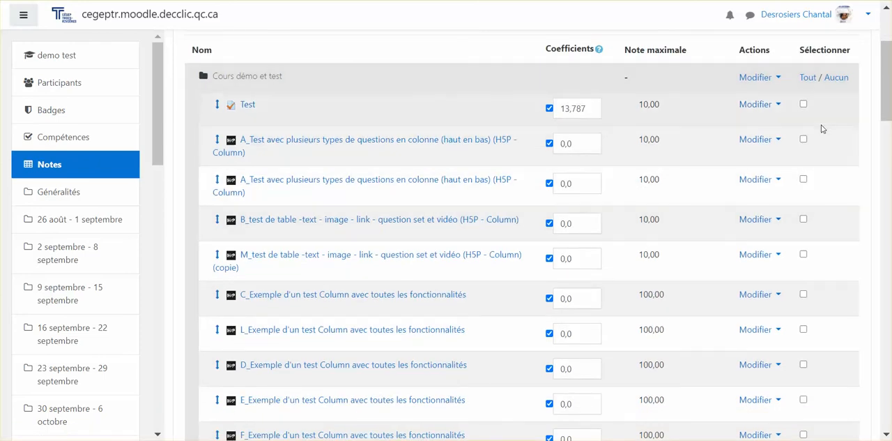
{"action": "left_click", "coordinate": [804, 105]}
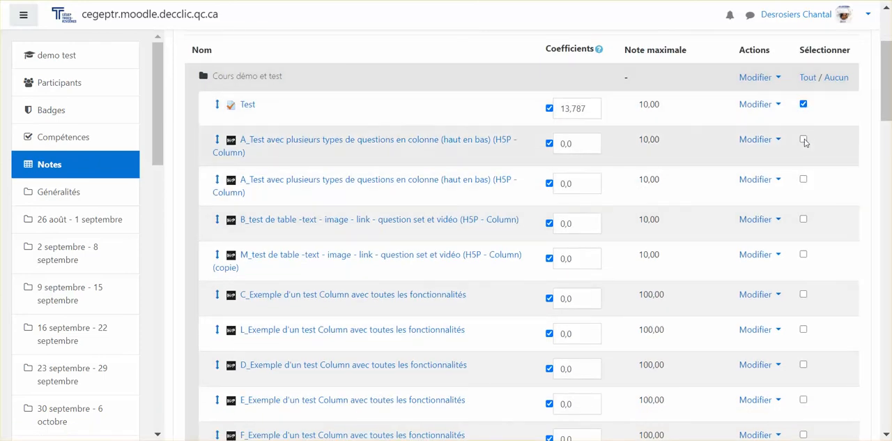
{"action": "scroll", "coordinate": [804, 180], "scroll_direction": "down", "scroll_amount": 20}
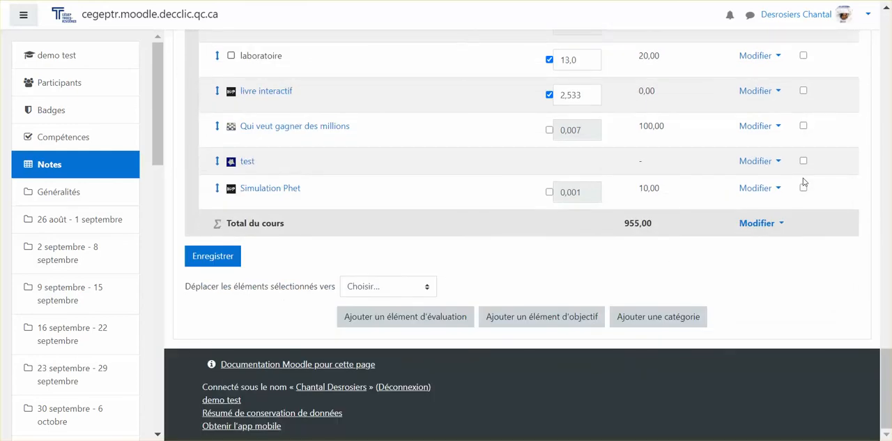
{"action": "left_click", "coordinate": [385, 289]}
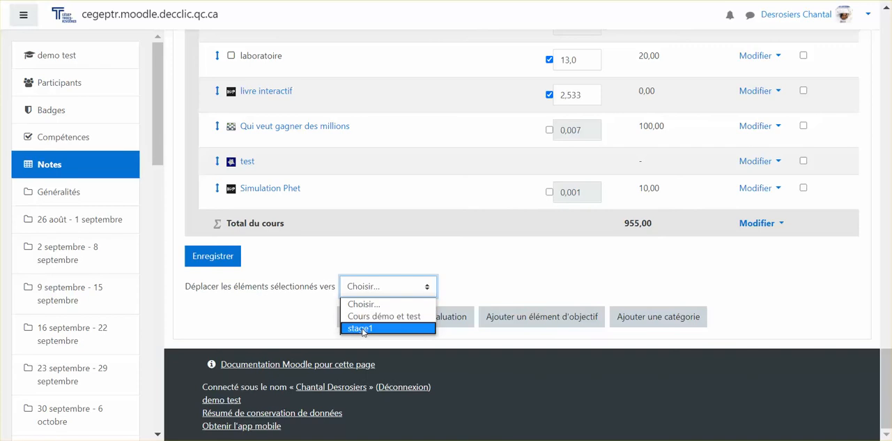
{"action": "left_click", "coordinate": [384, 262]}
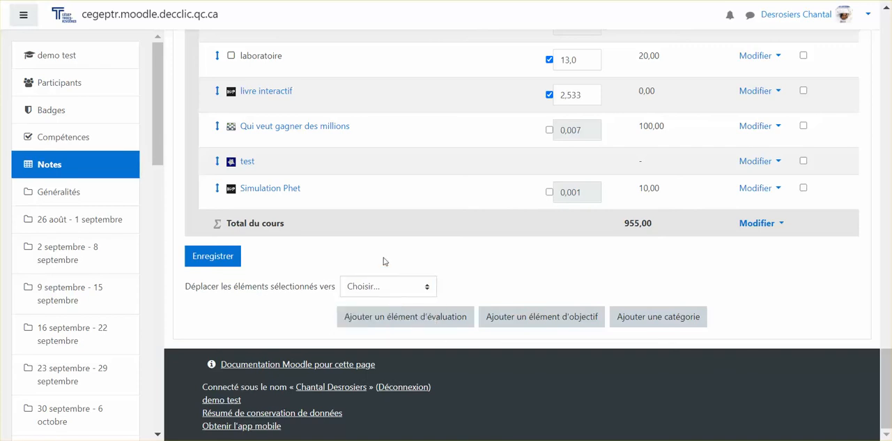
{"action": "left_click", "coordinate": [388, 294]}
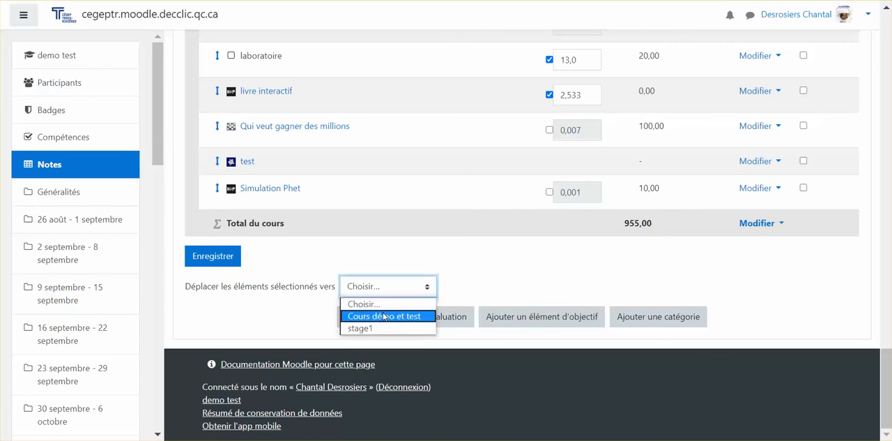
{"action": "left_click", "coordinate": [385, 316]}
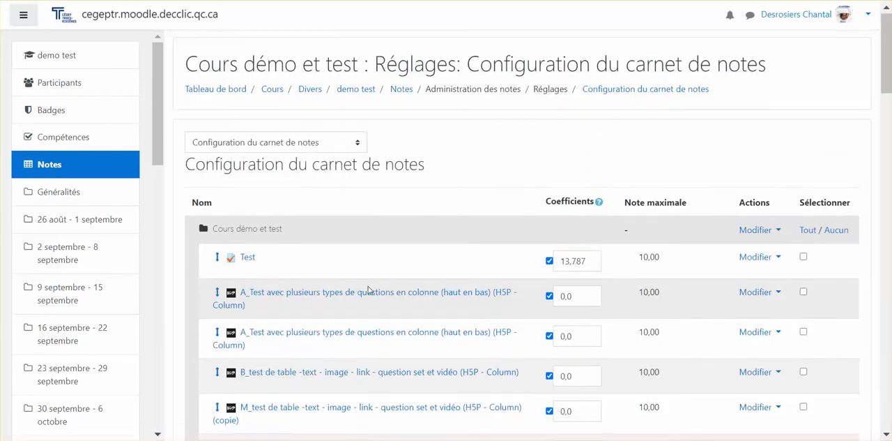
Start a new outcome item (élément d'objectif) in the gradebook and name it "Rédaction".
{"action": "scroll", "coordinate": [368, 290], "scroll_direction": "down", "scroll_amount": 10}
{"action": "scroll", "coordinate": [368, 290], "scroll_direction": "down", "scroll_amount": 10}
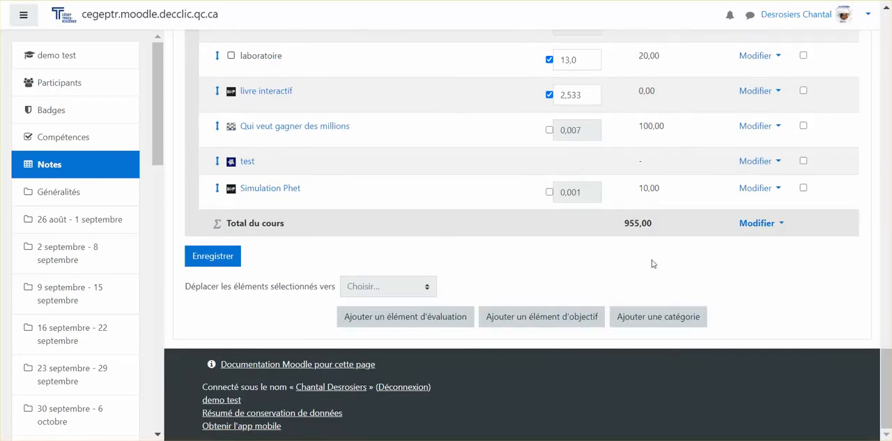
{"action": "left_click", "coordinate": [558, 318]}
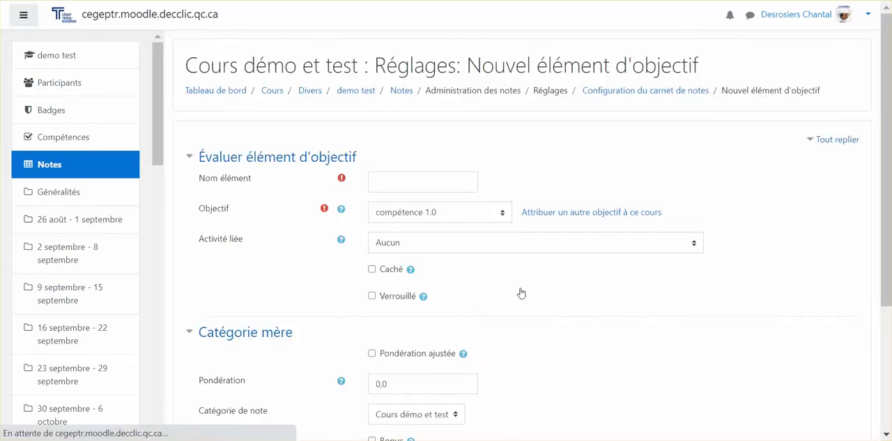
{"action": "left_click", "coordinate": [382, 178]}
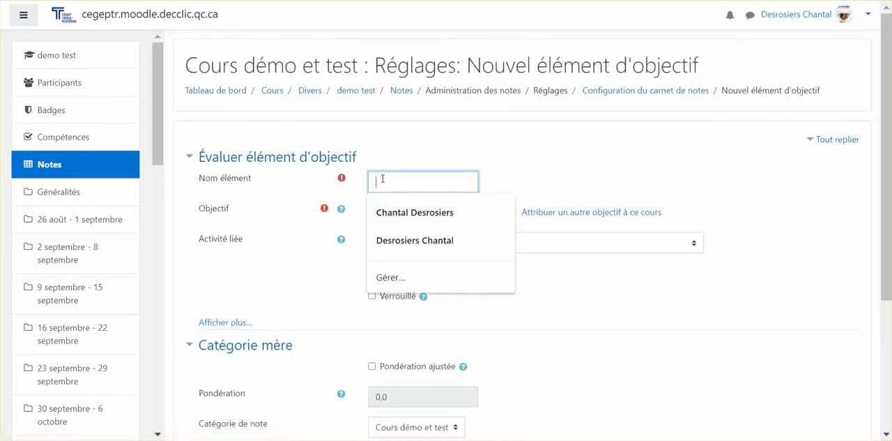
{"action": "type", "text": "Redaction"}
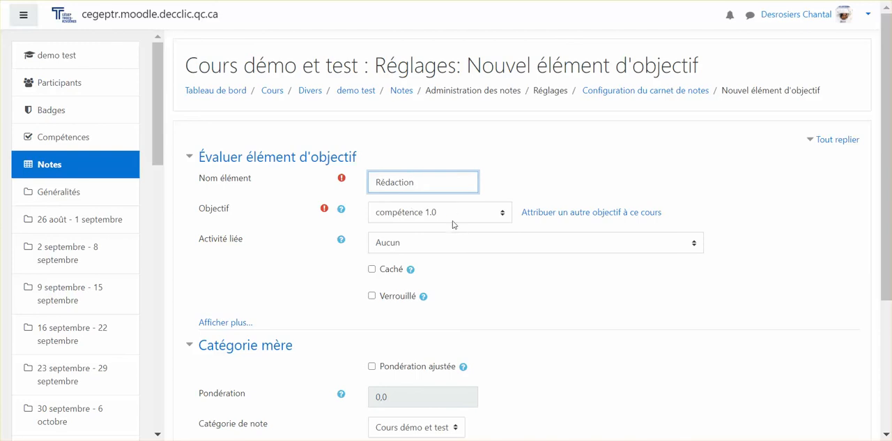
Link the "Rédaction" outcome item to the "Simulation Phet" activity.
{"action": "left_click", "coordinate": [444, 246]}
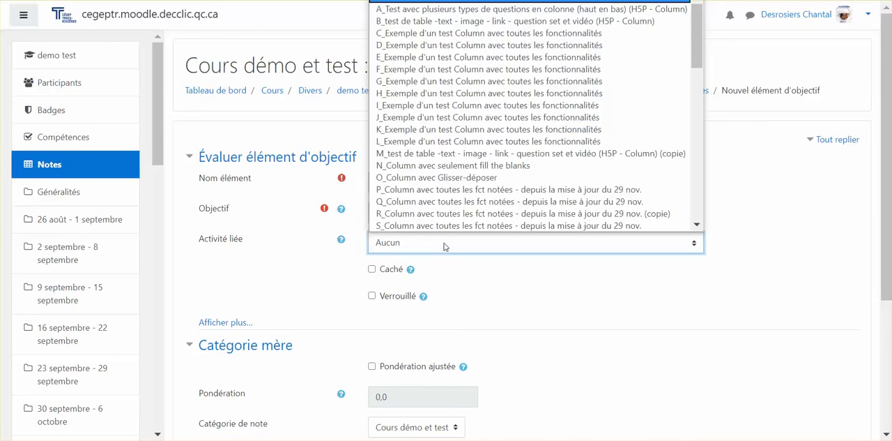
{"action": "scroll", "coordinate": [452, 174], "scroll_direction": "down", "scroll_amount": 10}
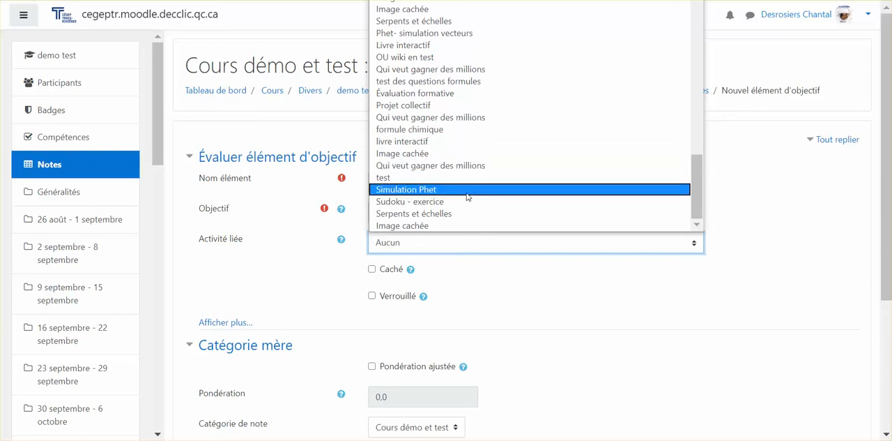
{"action": "scroll", "coordinate": [469, 189], "scroll_direction": "up", "scroll_amount": 4}
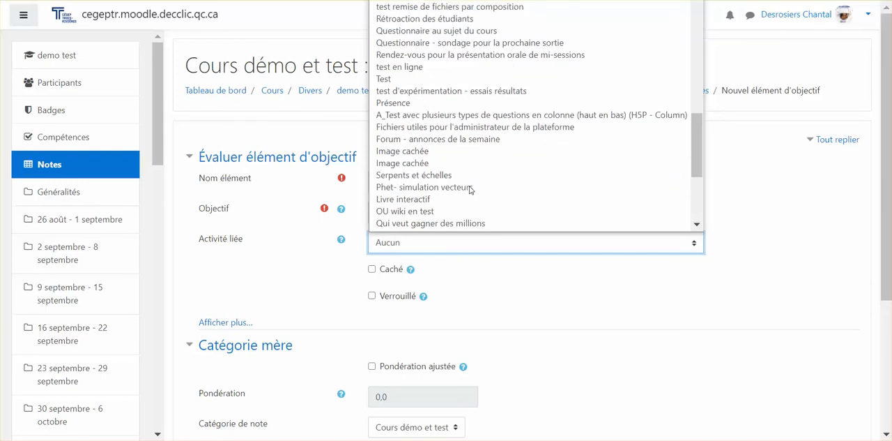
{"action": "scroll", "coordinate": [470, 189], "scroll_direction": "up", "scroll_amount": 10}
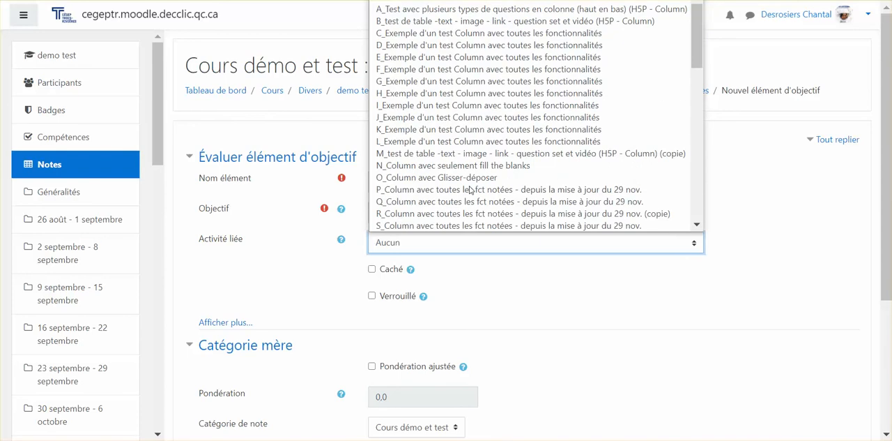
{"action": "scroll", "coordinate": [470, 189], "scroll_direction": "down", "scroll_amount": 4}
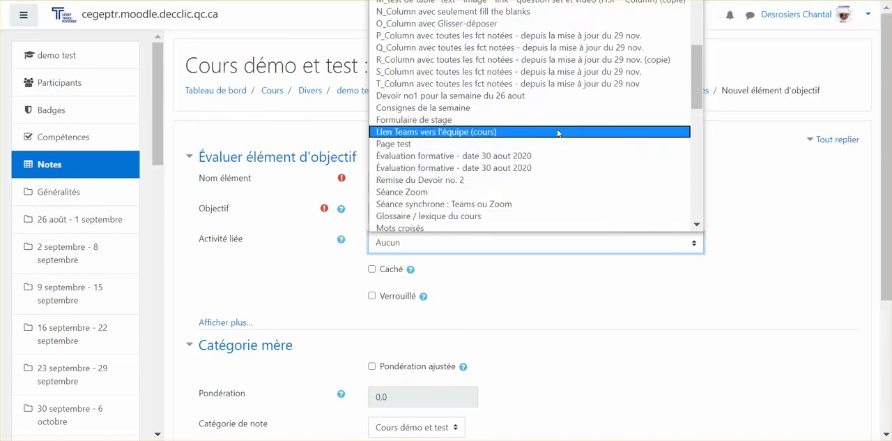
{"action": "scroll", "coordinate": [557, 133], "scroll_direction": "down", "scroll_amount": 4}
{"action": "scroll", "coordinate": [557, 133], "scroll_direction": "down", "scroll_amount": 6}
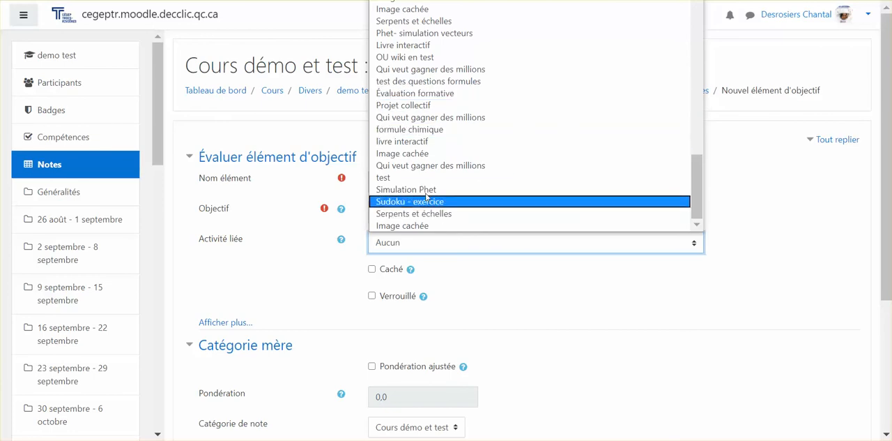
{"action": "left_click", "coordinate": [407, 188]}
Enable the adjusted weight (Pondération ajustée) for "Rédaction", set it to 4, save the item, and return to the gradebook setup.
{"action": "scroll", "coordinate": [416, 297], "scroll_direction": "down", "scroll_amount": 2}
{"action": "scroll", "coordinate": [416, 298], "scroll_direction": "down", "scroll_amount": 1}
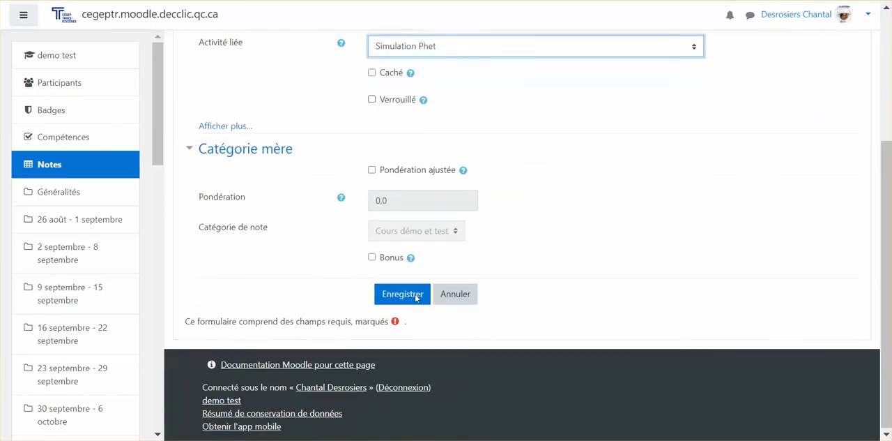
{"action": "left_click", "coordinate": [373, 169]}
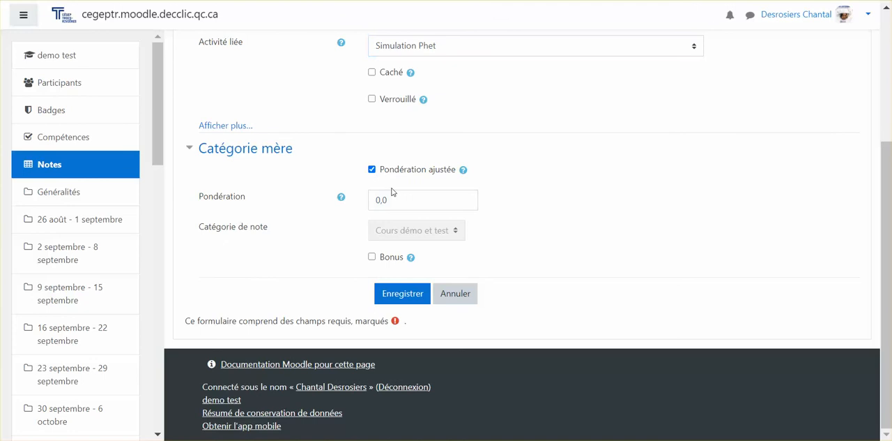
{"action": "double_click", "coordinate": [403, 202]}
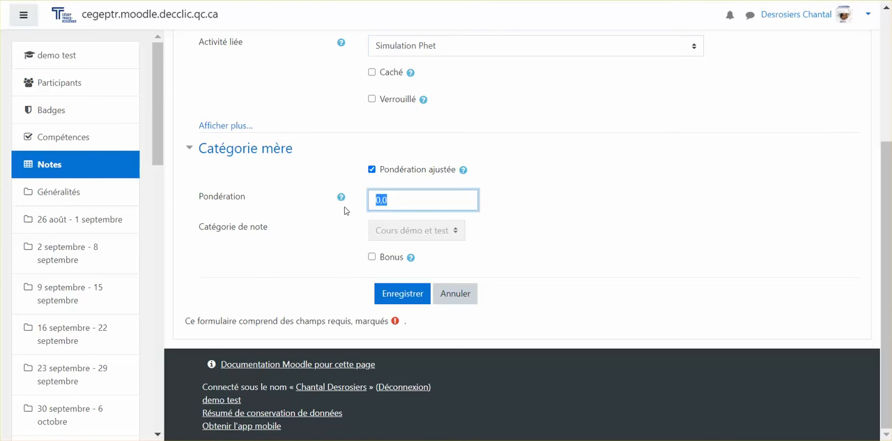
{"action": "type", "text": "4"}
{"action": "left_click", "coordinate": [403, 293]}
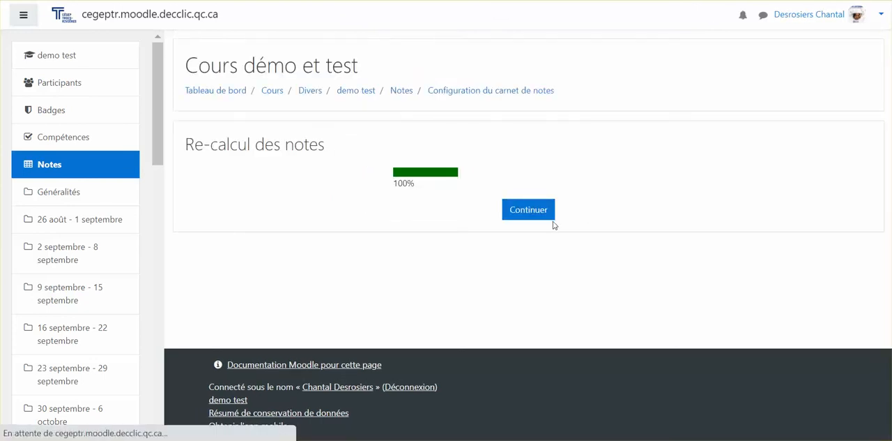
{"action": "left_click", "coordinate": [541, 213]}
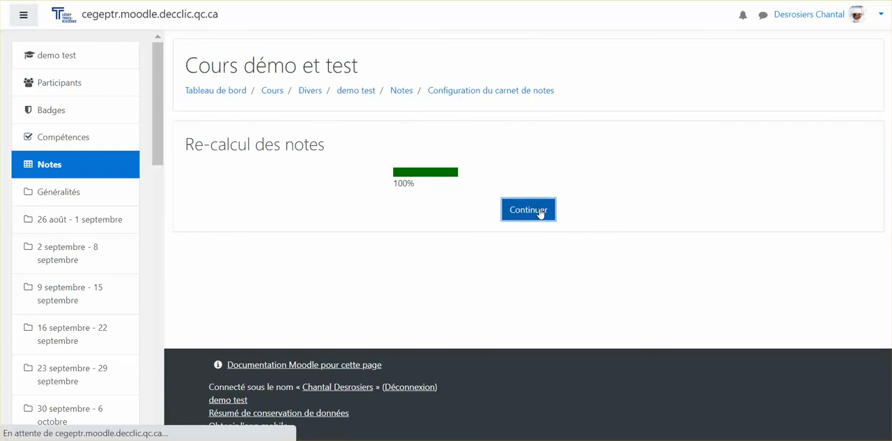
Move the "Rédaction" item between "formule chimique" and "laboratoire" in the gradebook.
{"action": "scroll", "coordinate": [492, 272], "scroll_direction": "down", "scroll_amount": 7}
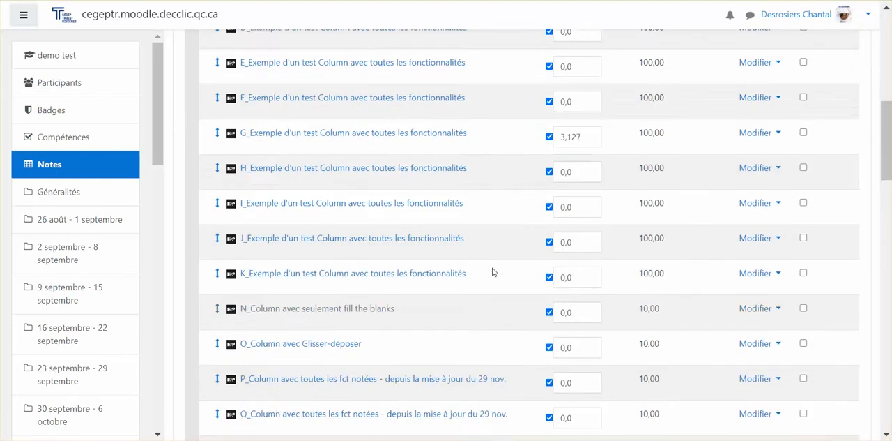
{"action": "scroll", "coordinate": [492, 272], "scroll_direction": "down", "scroll_amount": 20}
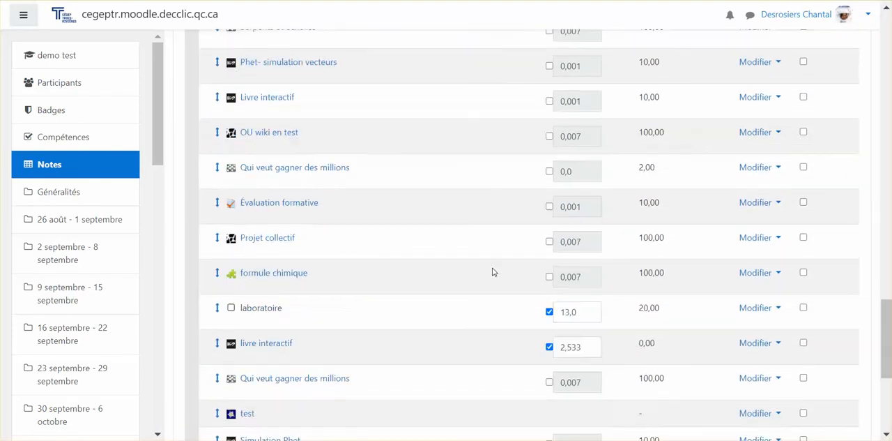
{"action": "scroll", "coordinate": [492, 272], "scroll_direction": "down", "scroll_amount": 4}
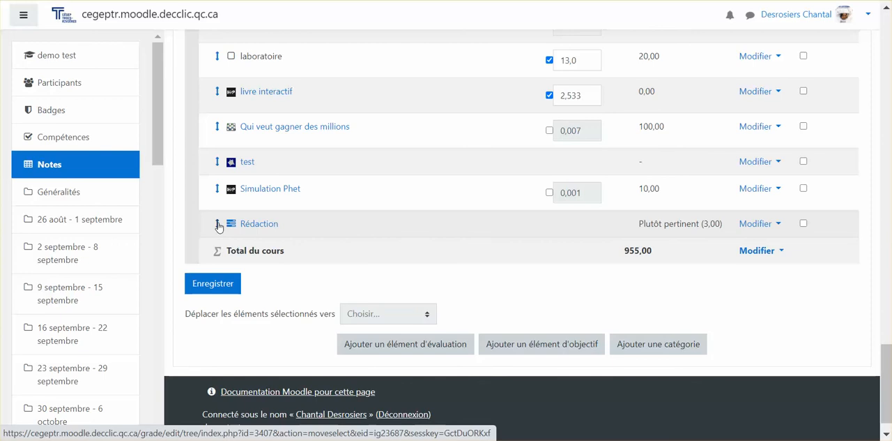
{"action": "left_click_drag", "start_coordinate": [219, 226], "coordinate": [234, 55]}
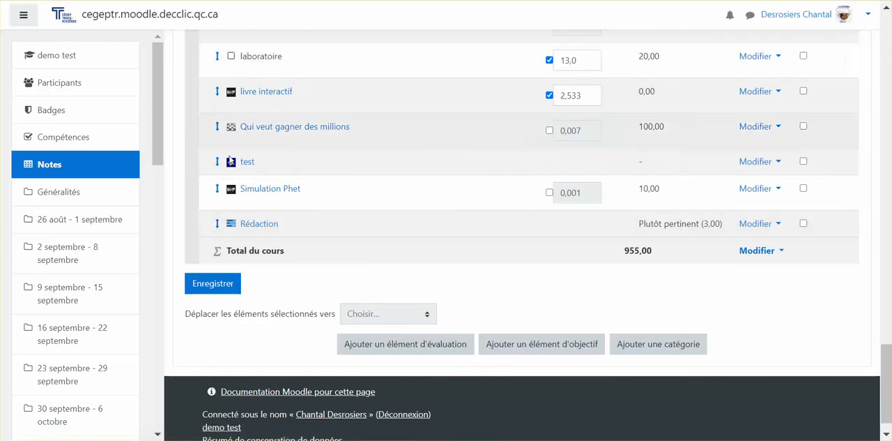
{"action": "left_click_drag", "start_coordinate": [218, 224], "coordinate": [219, 60]}
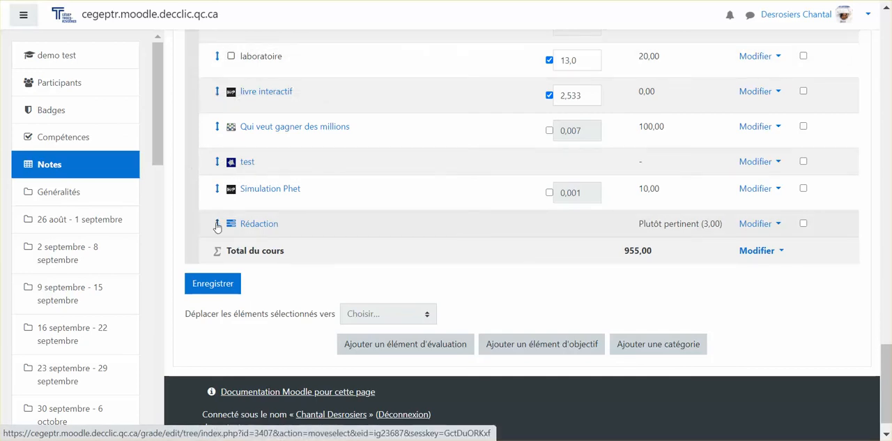
{"action": "left_click", "coordinate": [216, 227]}
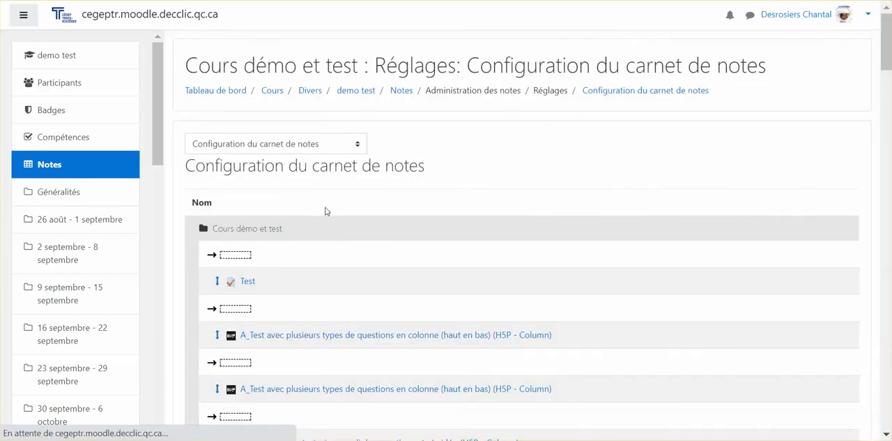
{"action": "scroll", "coordinate": [325, 209], "scroll_direction": "down", "scroll_amount": 15}
{"action": "scroll", "coordinate": [326, 211], "scroll_direction": "down", "scroll_amount": 10}
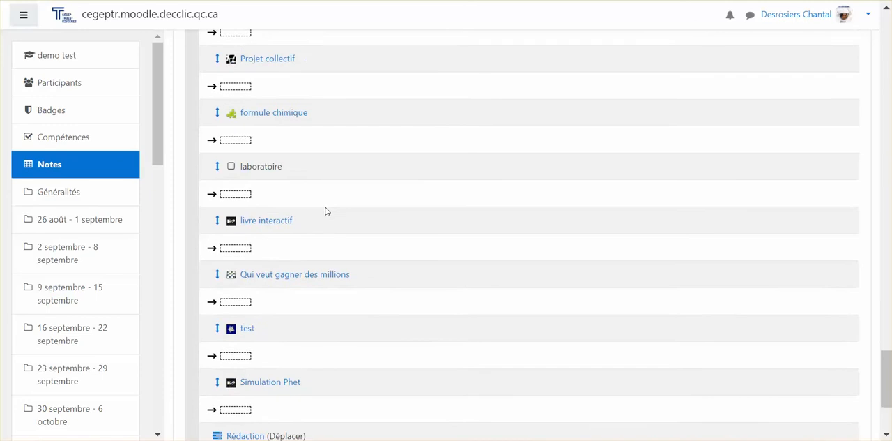
{"action": "scroll", "coordinate": [326, 211], "scroll_direction": "up", "scroll_amount": 3}
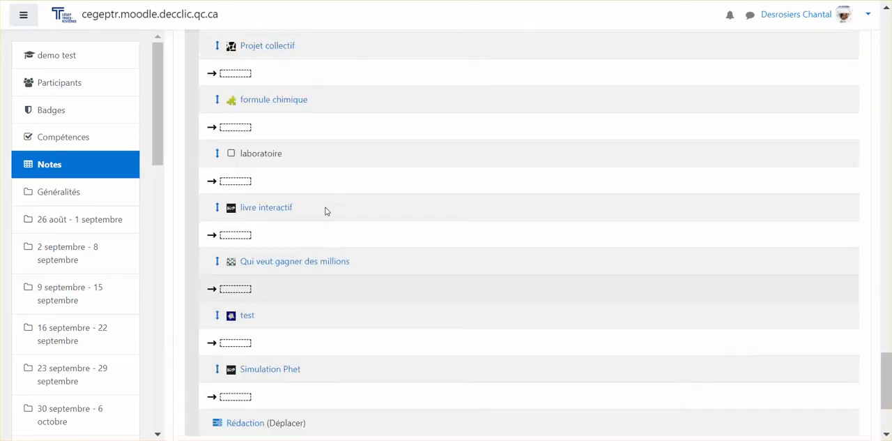
{"action": "left_click", "coordinate": [236, 134]}
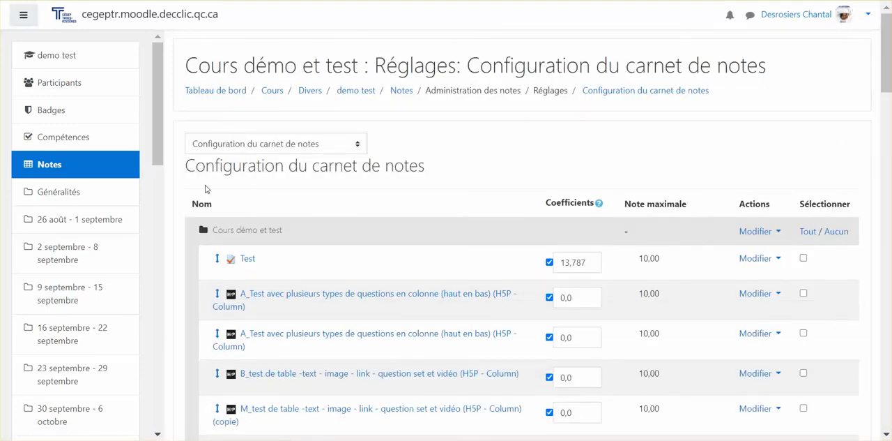
Check the position of "Rédaction" among the neighbouring grade items, down to the options for adding items and categories.
{"action": "scroll", "coordinate": [205, 189], "scroll_direction": "down", "scroll_amount": 5}
{"action": "scroll", "coordinate": [205, 188], "scroll_direction": "down", "scroll_amount": 15}
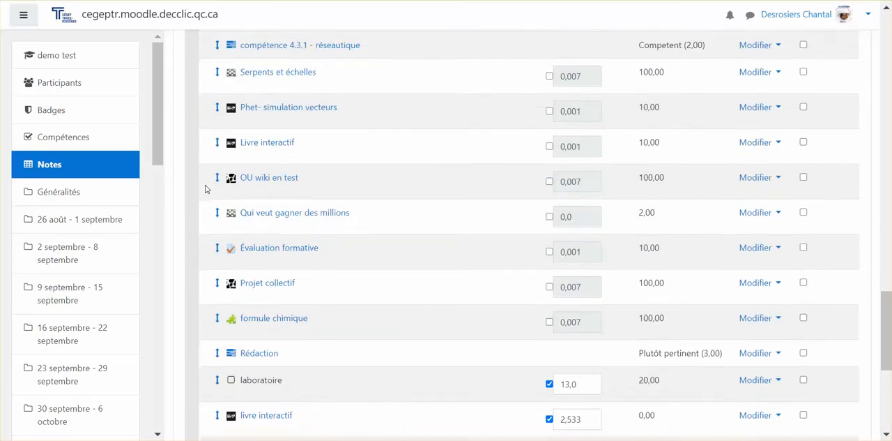
{"action": "scroll", "coordinate": [205, 188], "scroll_direction": "up", "scroll_amount": 3}
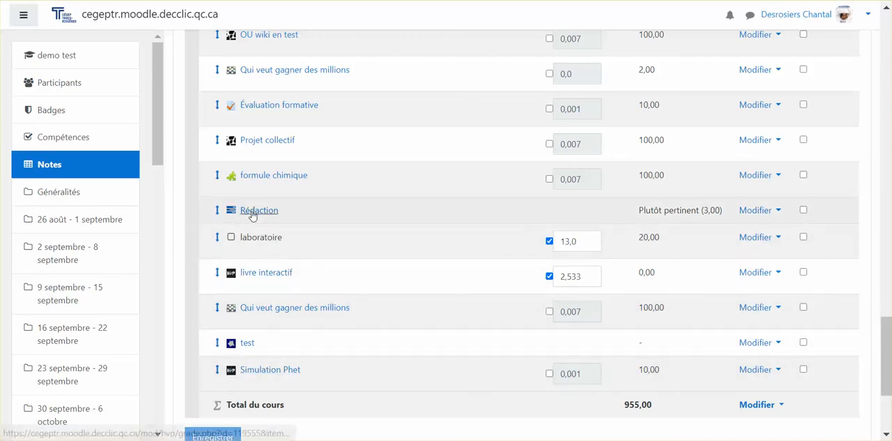
{"action": "scroll", "coordinate": [627, 213], "scroll_direction": "down", "scroll_amount": 3}
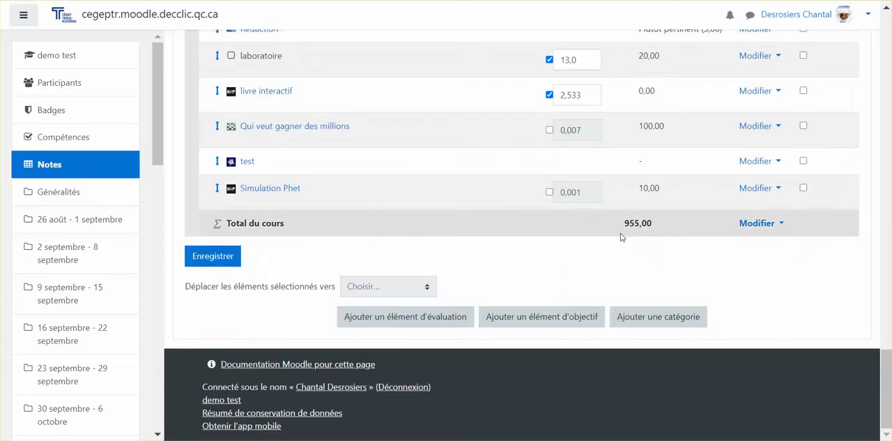
Add a grade category named "livre à lire" with "Naturelle" as its central tendency (Tendance centrale).
{"action": "left_click", "coordinate": [634, 319]}
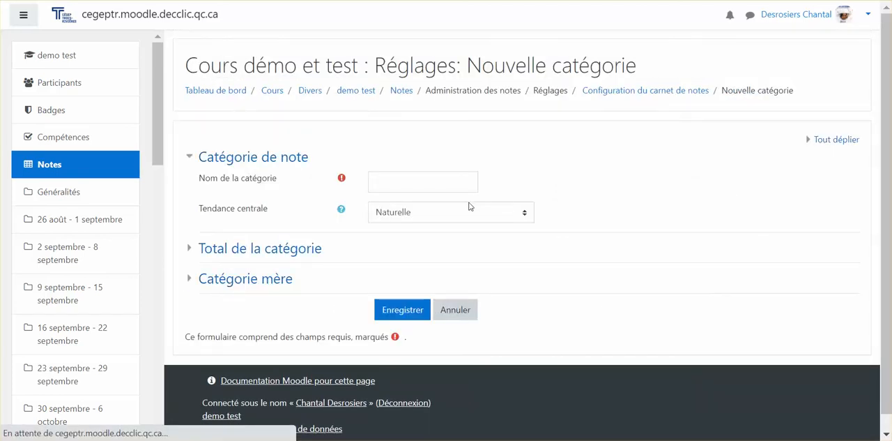
{"action": "left_click", "coordinate": [428, 183]}
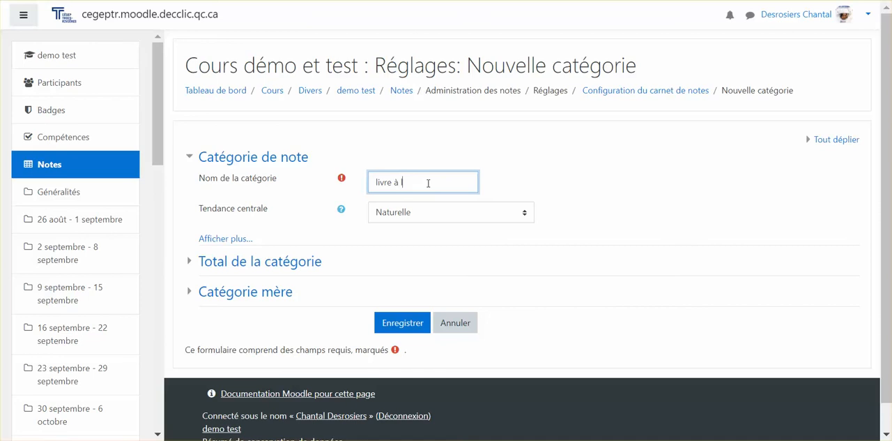
{"action": "left_click", "coordinate": [414, 213]}
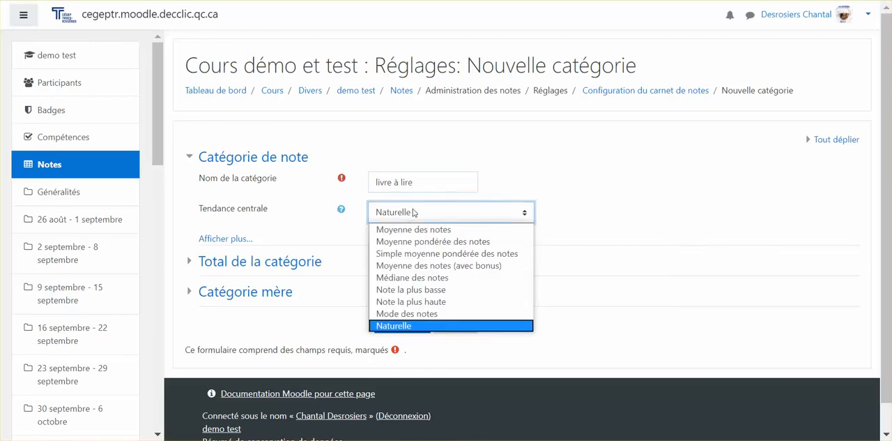
{"action": "left_click", "coordinate": [401, 325]}
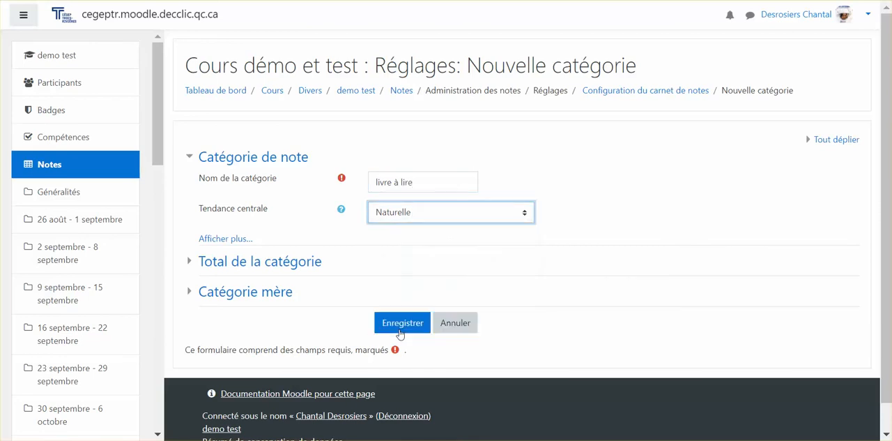
Include outcomes in the category's aggregation (Inclure les objectifs dans les tendances centrales) and review its category total settings.
{"action": "left_click", "coordinate": [207, 242]}
{"action": "scroll", "coordinate": [256, 250], "scroll_direction": "down", "scroll_amount": 3}
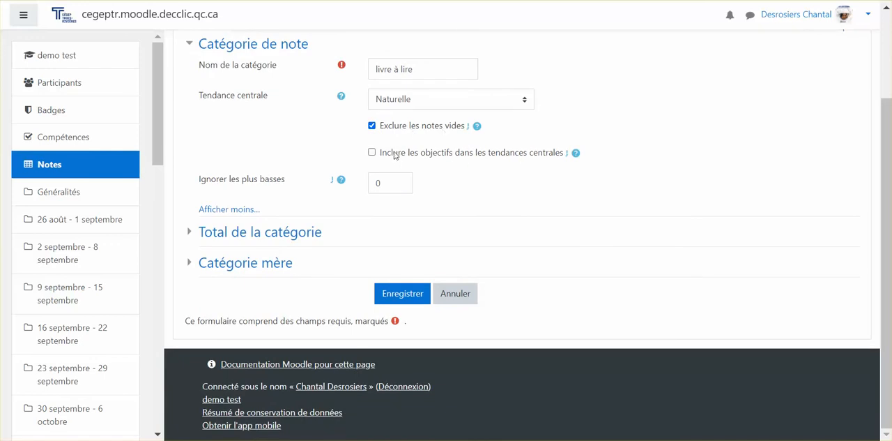
{"action": "left_click", "coordinate": [372, 153]}
{"action": "left_click", "coordinate": [237, 232]}
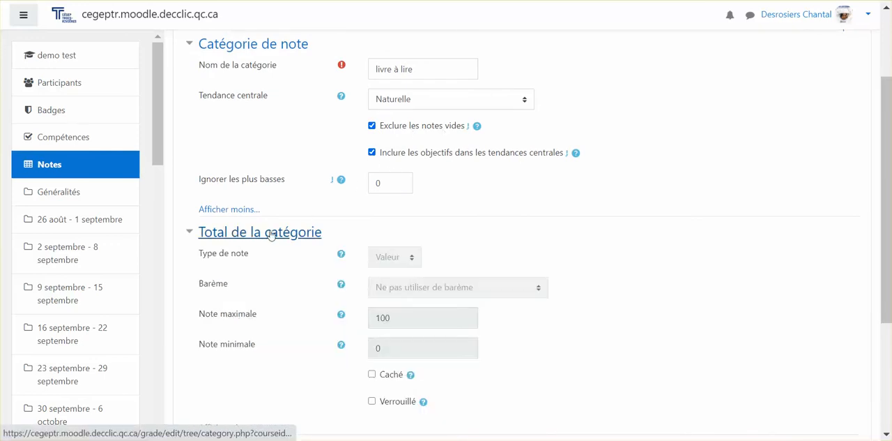
{"action": "scroll", "coordinate": [271, 235], "scroll_direction": "down", "scroll_amount": 5}
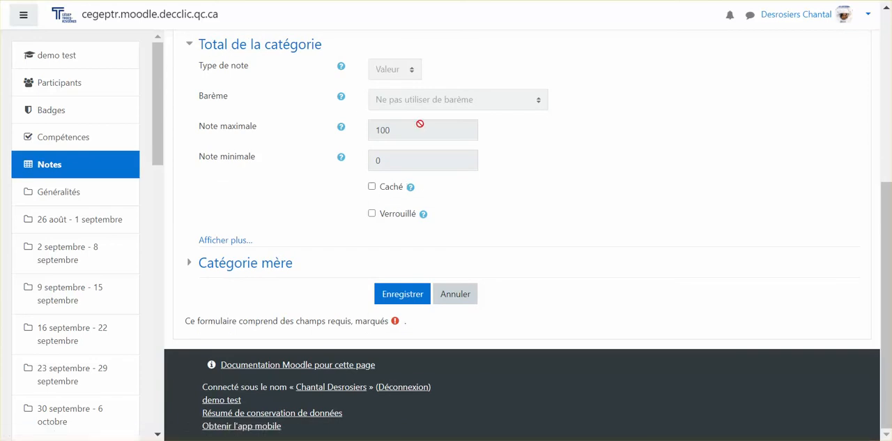
{"action": "scroll", "coordinate": [324, 123], "scroll_direction": "up", "scroll_amount": 5}
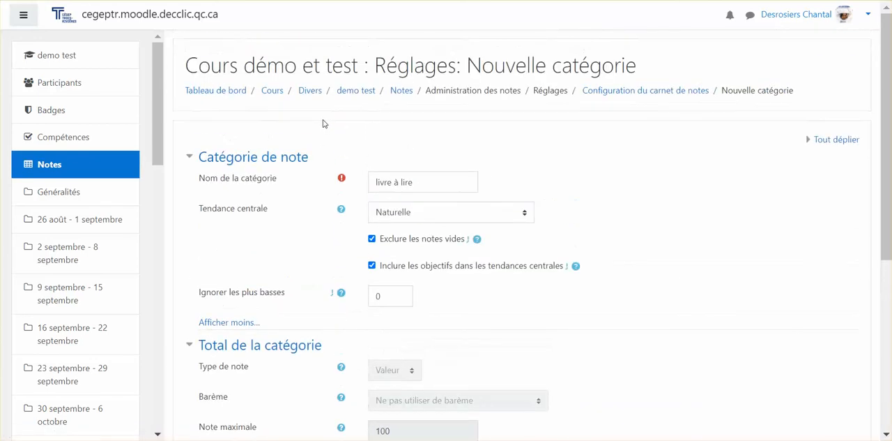
{"action": "scroll", "coordinate": [323, 124], "scroll_direction": "down", "scroll_amount": 3}
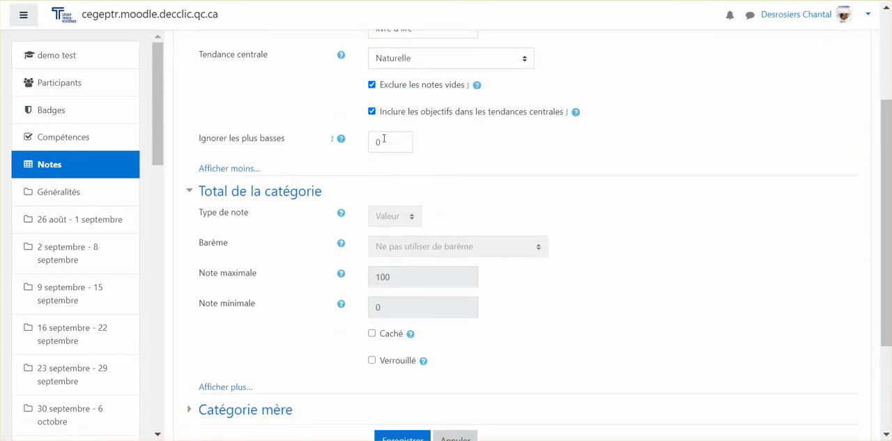
{"action": "scroll", "coordinate": [333, 200], "scroll_direction": "down", "scroll_amount": 3}
Enable the adjusted weight (Pondération ajustée) for the new category, set it to 20, save, and return to the gradebook setup.
{"action": "left_click", "coordinate": [260, 272]}
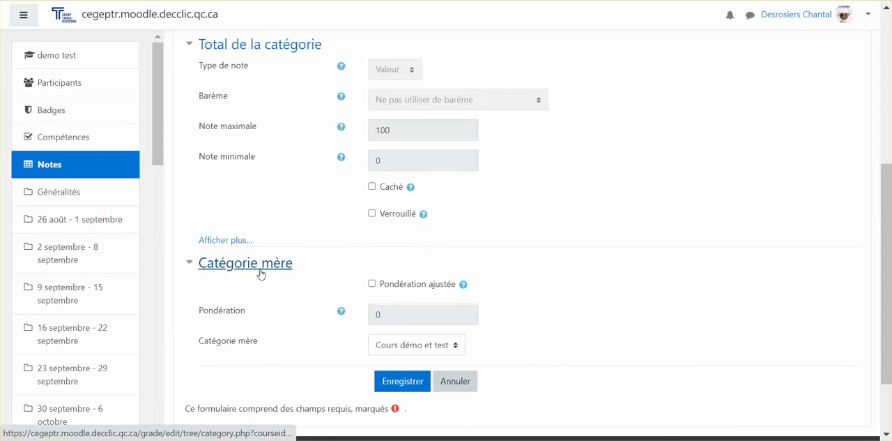
{"action": "scroll", "coordinate": [433, 184], "scroll_direction": "down", "scroll_amount": 2}
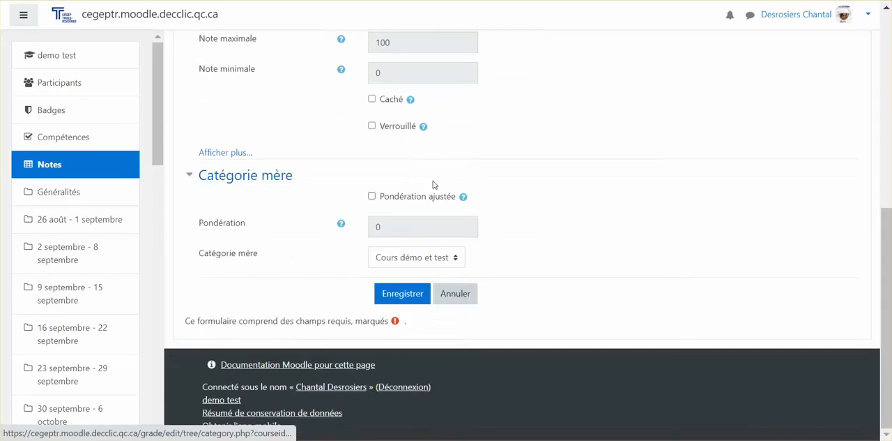
{"action": "left_click", "coordinate": [372, 198]}
{"action": "left_click_drag", "start_coordinate": [394, 233], "coordinate": [343, 241]}
{"action": "type", "text": "2"}
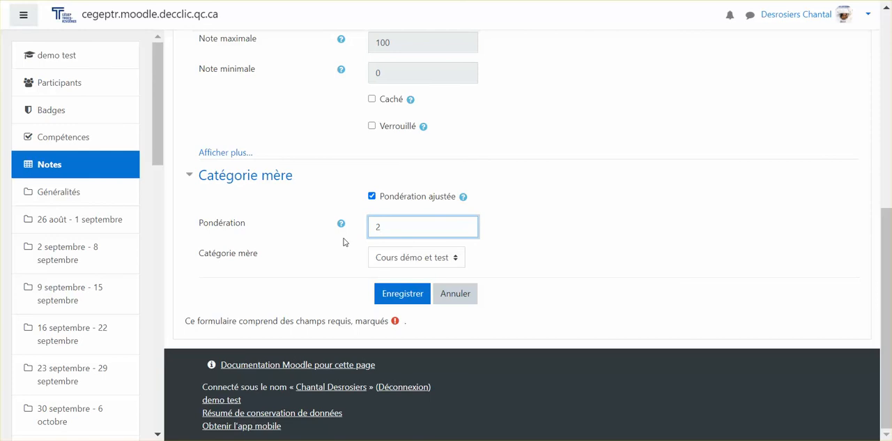
{"action": "type", "text": "0"}
{"action": "left_click", "coordinate": [409, 295]}
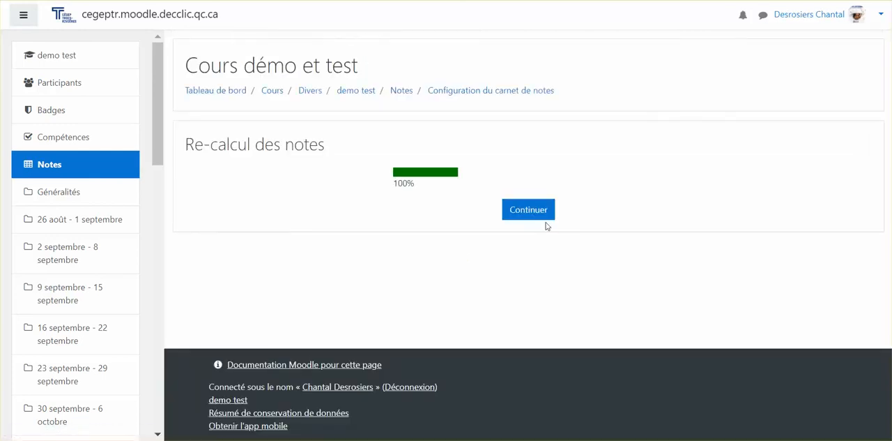
{"action": "left_click", "coordinate": [534, 213]}
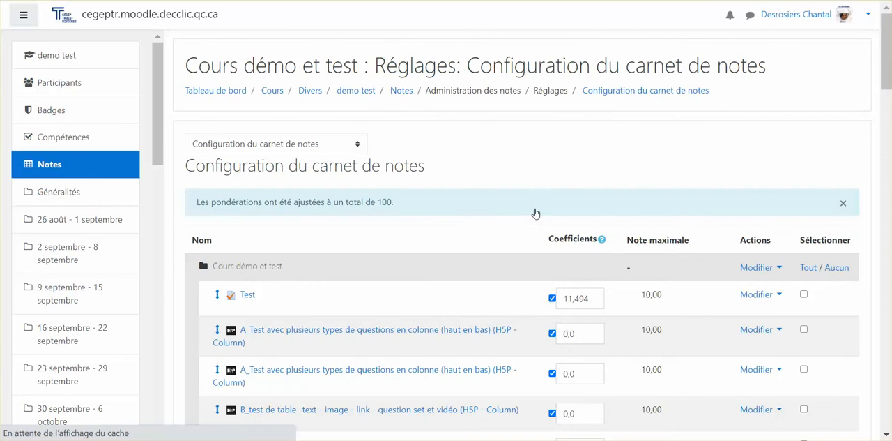
Check the position, coefficient and total of the "livre à lire" category among the gradebook items.
{"action": "scroll", "coordinate": [516, 256], "scroll_direction": "down", "scroll_amount": 4}
{"action": "scroll", "coordinate": [516, 260], "scroll_direction": "down", "scroll_amount": 15}
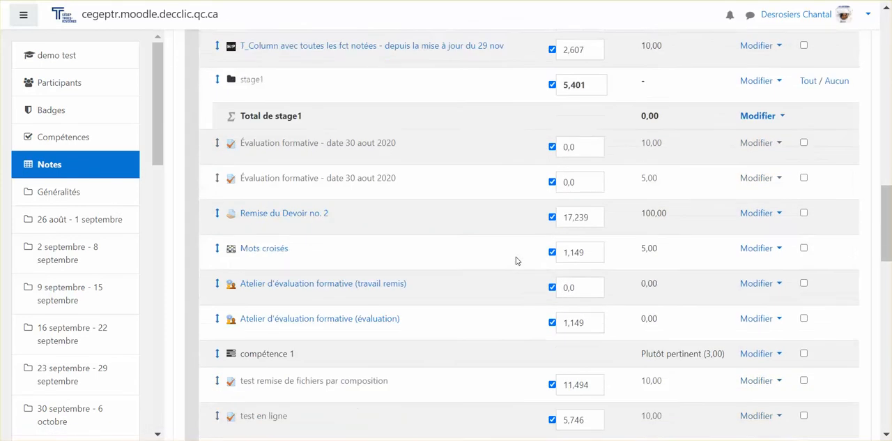
{"action": "scroll", "coordinate": [515, 260], "scroll_direction": "down", "scroll_amount": 4}
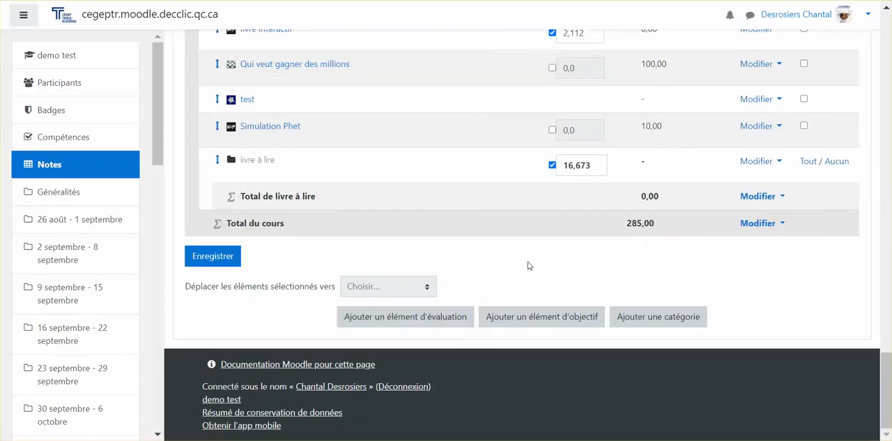
{"action": "scroll", "coordinate": [612, 250], "scroll_direction": "up", "scroll_amount": 2}
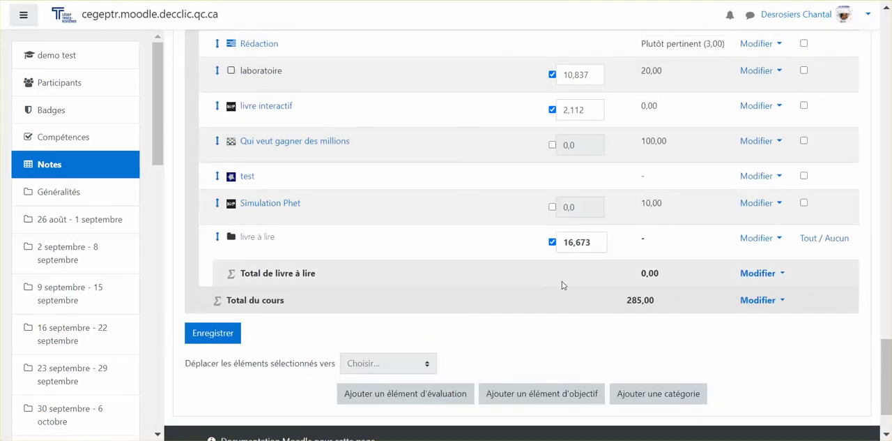
{"action": "scroll", "coordinate": [563, 284], "scroll_direction": "up", "scroll_amount": 2}
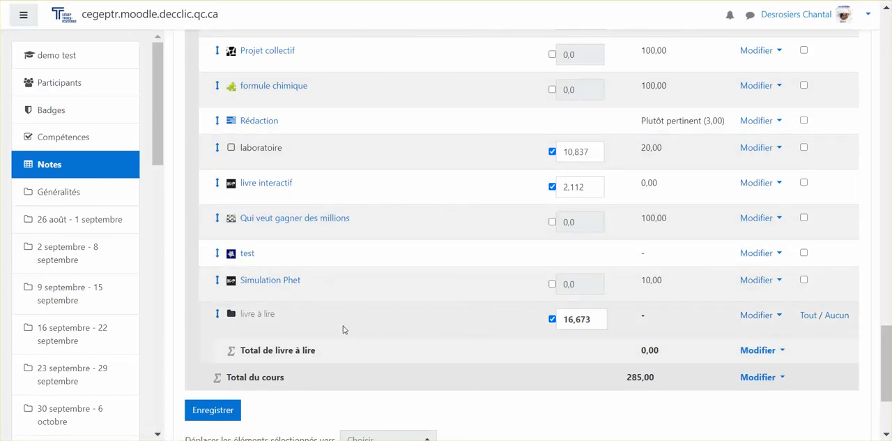
{"action": "scroll", "coordinate": [343, 329], "scroll_direction": "down", "scroll_amount": 2}
{"action": "scroll", "coordinate": [341, 285], "scroll_direction": "up", "scroll_amount": 1}
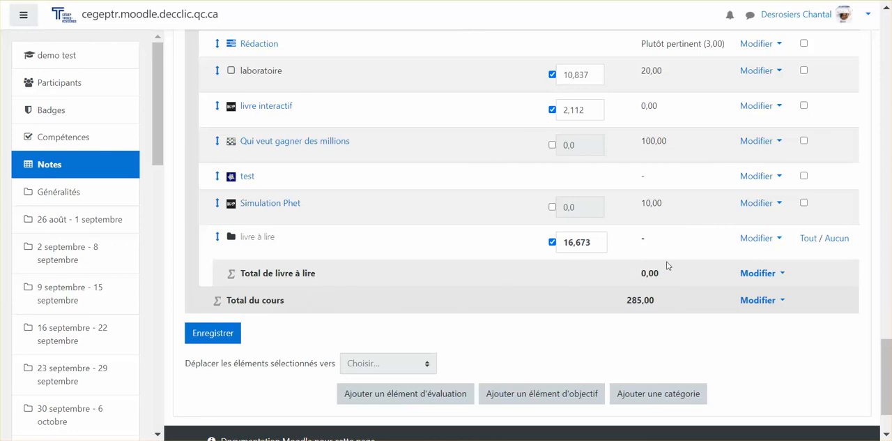
Reopen the "livre à lire" category settings and change its central tendency to "Moyenne des notes".
{"action": "left_click", "coordinate": [752, 239]}
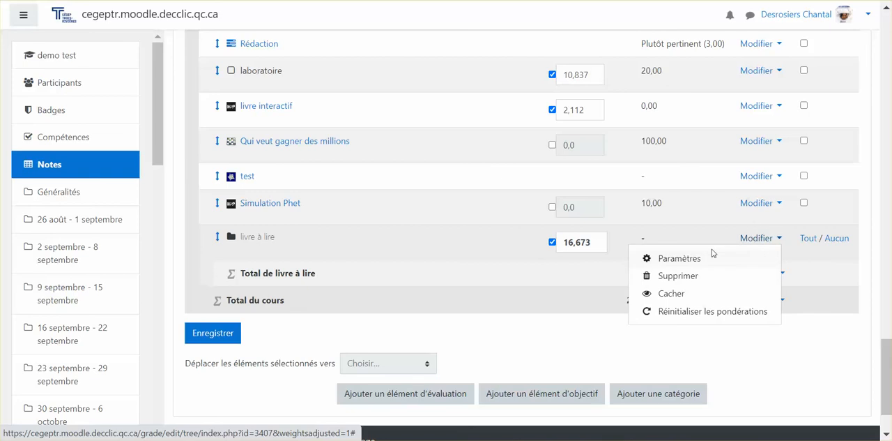
{"action": "left_click", "coordinate": [679, 258]}
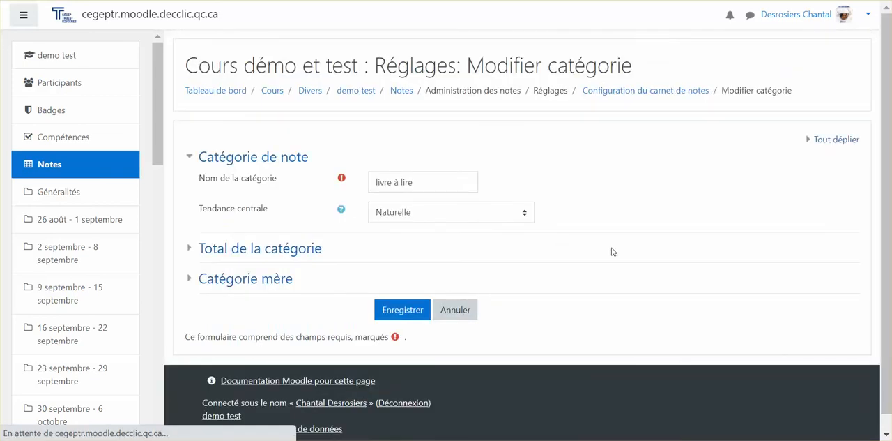
{"action": "left_click", "coordinate": [430, 219]}
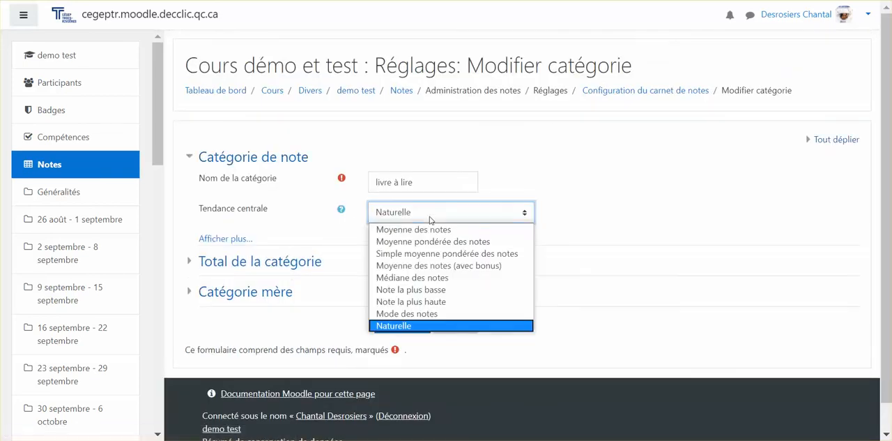
{"action": "left_click", "coordinate": [428, 229]}
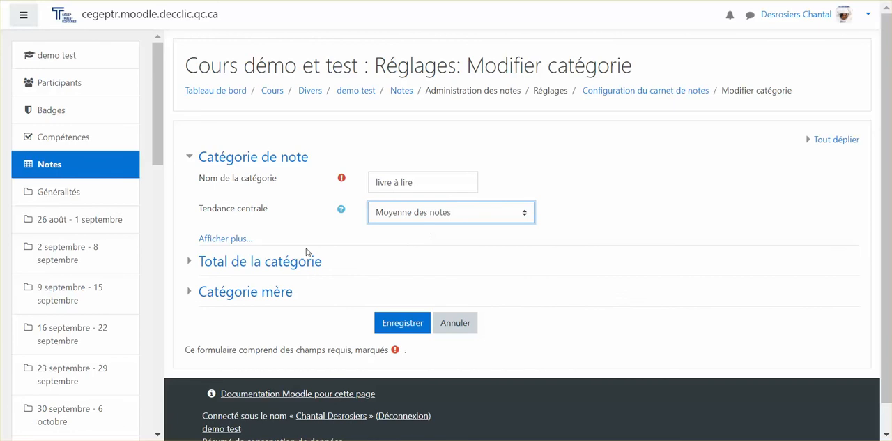
Set the maximum grade (Note maximale) of the "livre à lire" category total to 10, with "Valeur" as the grade type.
{"action": "left_click", "coordinate": [233, 240]}
{"action": "scroll", "coordinate": [314, 253], "scroll_direction": "down", "scroll_amount": 1}
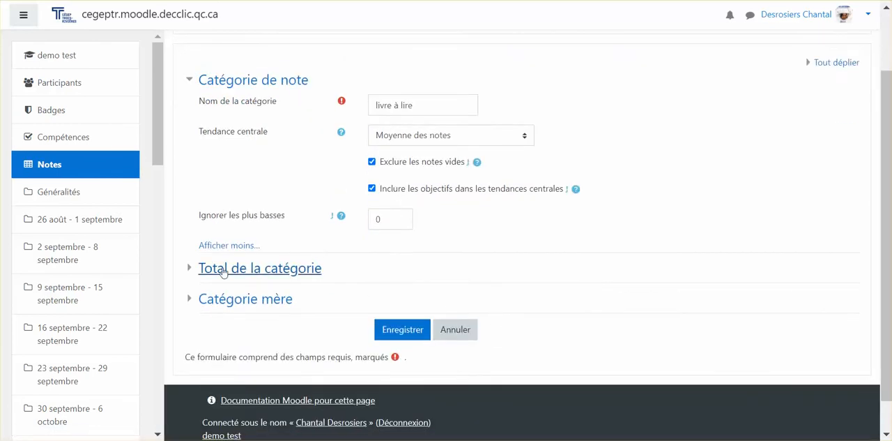
{"action": "left_click", "coordinate": [300, 270]}
{"action": "scroll", "coordinate": [442, 227], "scroll_direction": "down", "scroll_amount": 1}
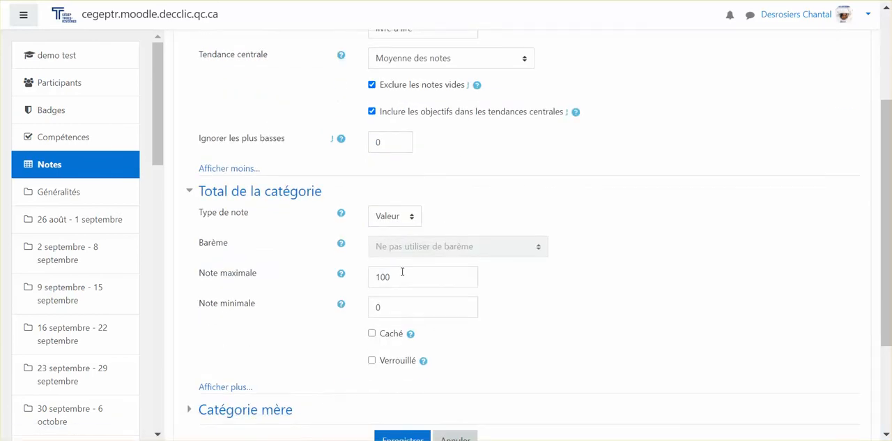
{"action": "left_click", "coordinate": [402, 220]}
{"action": "left_click", "coordinate": [402, 220]}
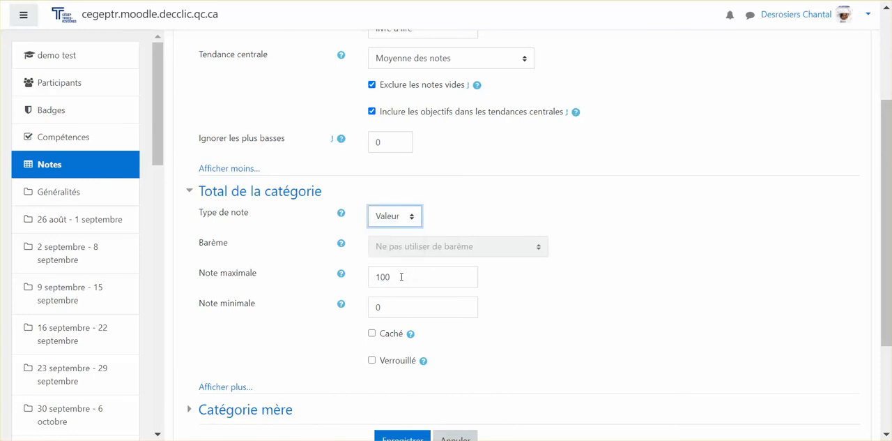
{"action": "double_click", "coordinate": [401, 276]}
{"action": "type", "text": "1"}
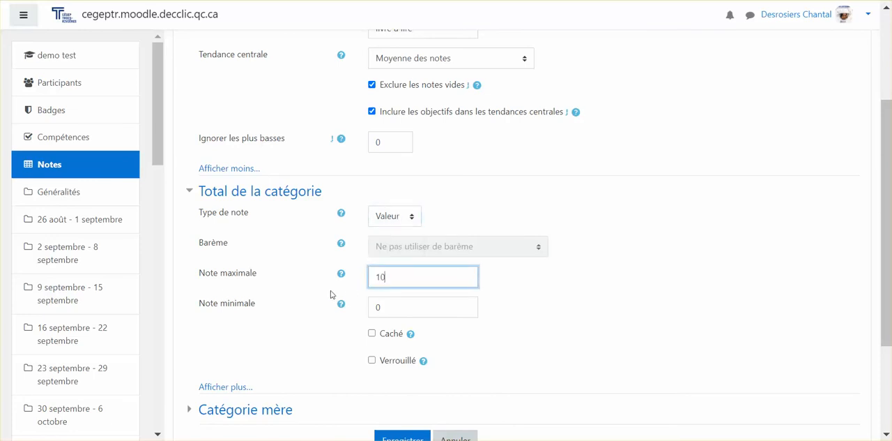
Set the "livre à lire" weight in its parent category to 20, save the category, and return to the gradebook setup.
{"action": "scroll", "coordinate": [331, 293], "scroll_direction": "down", "scroll_amount": 3}
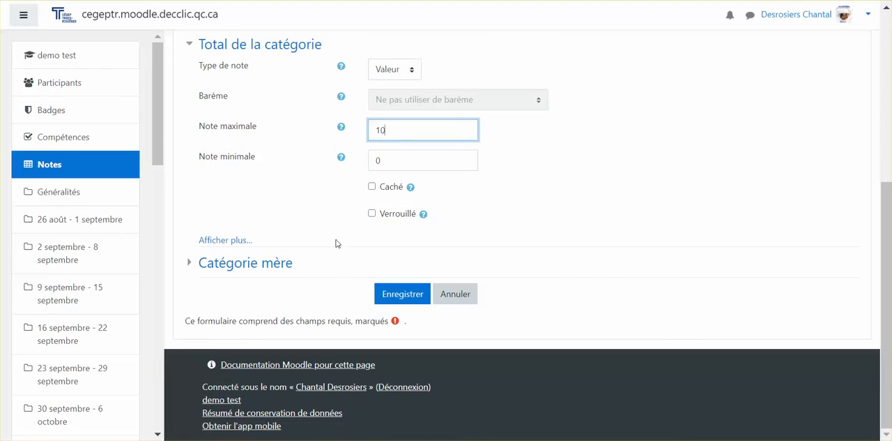
{"action": "left_click", "coordinate": [275, 263]}
{"action": "scroll", "coordinate": [331, 259], "scroll_direction": "down", "scroll_amount": 3}
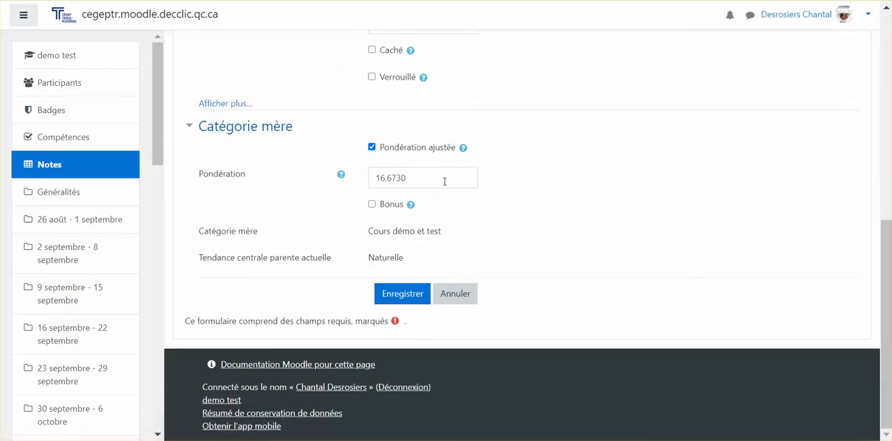
{"action": "scroll", "coordinate": [442, 196], "scroll_direction": "up", "scroll_amount": 1}
{"action": "left_click_drag", "start_coordinate": [416, 254], "coordinate": [337, 270]}
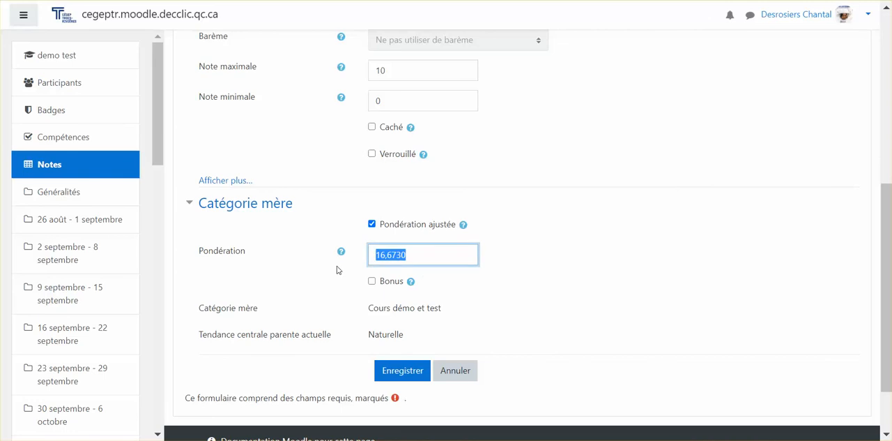
{"action": "type", "text": "20"}
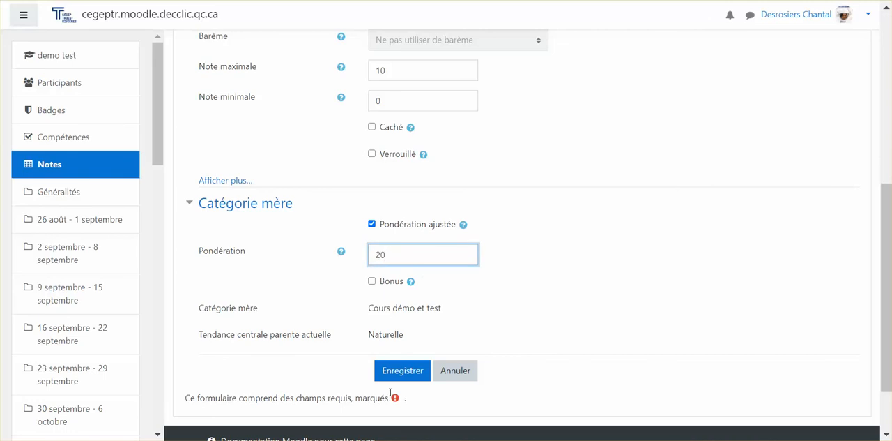
{"action": "left_click", "coordinate": [410, 369]}
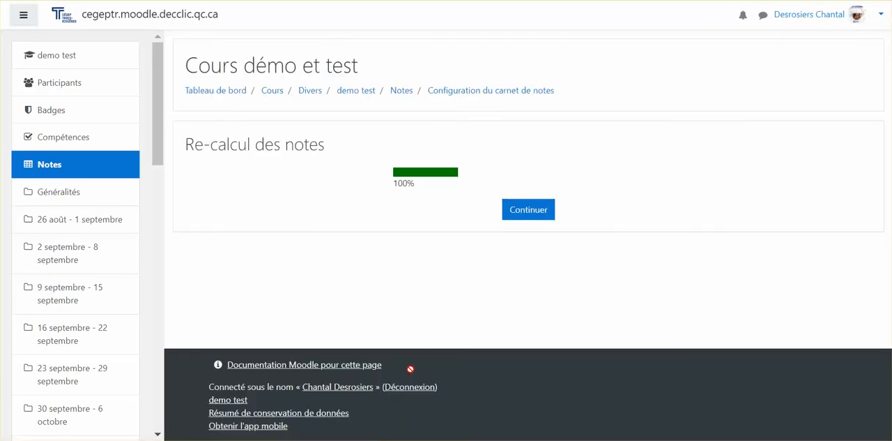
{"action": "left_click", "coordinate": [531, 212]}
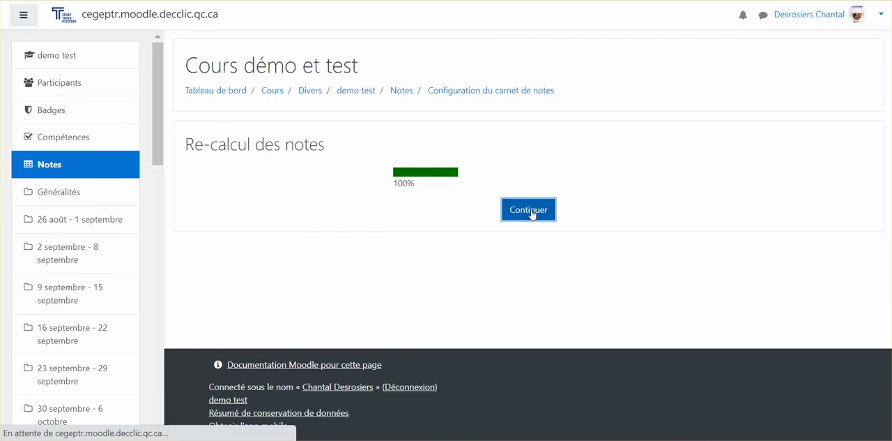
Check the coefficient and total of "livre à lire" against the neighbouring items, and save the gradebook setup.
{"action": "scroll", "coordinate": [665, 179], "scroll_direction": "down", "scroll_amount": 20}
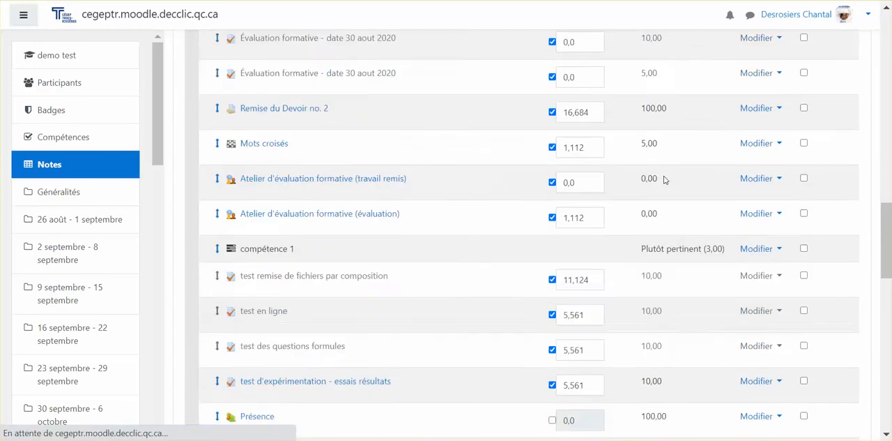
{"action": "scroll", "coordinate": [664, 180], "scroll_direction": "down", "scroll_amount": 7}
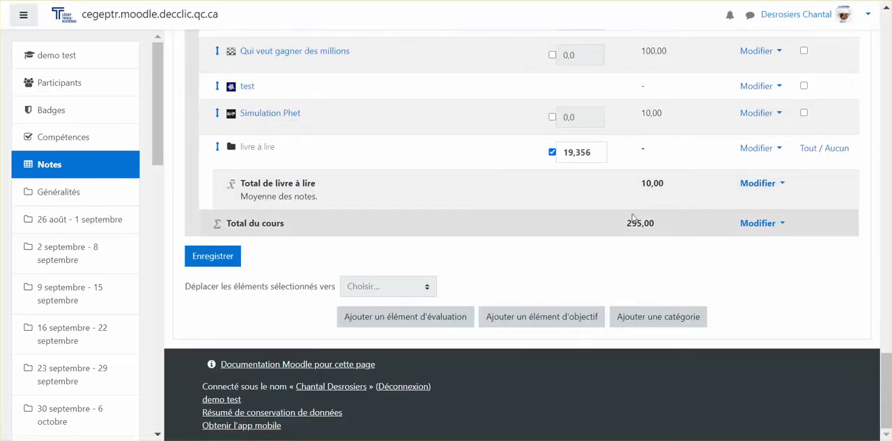
{"action": "scroll", "coordinate": [633, 218], "scroll_direction": "up", "scroll_amount": 3}
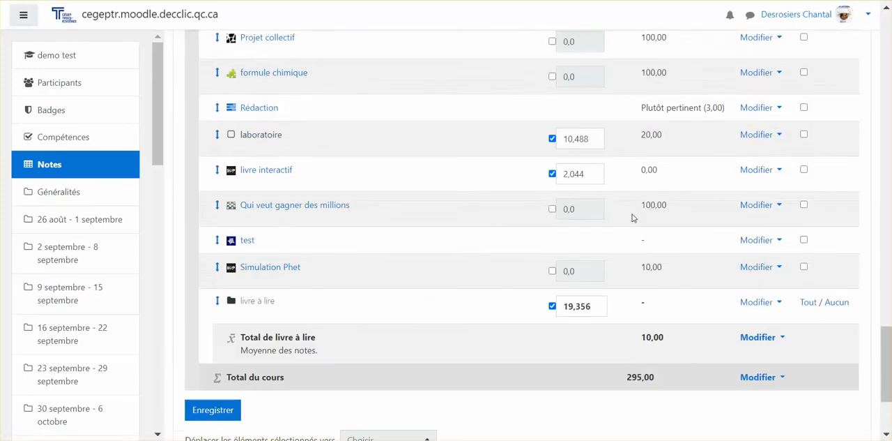
{"action": "left_click", "coordinate": [593, 306]}
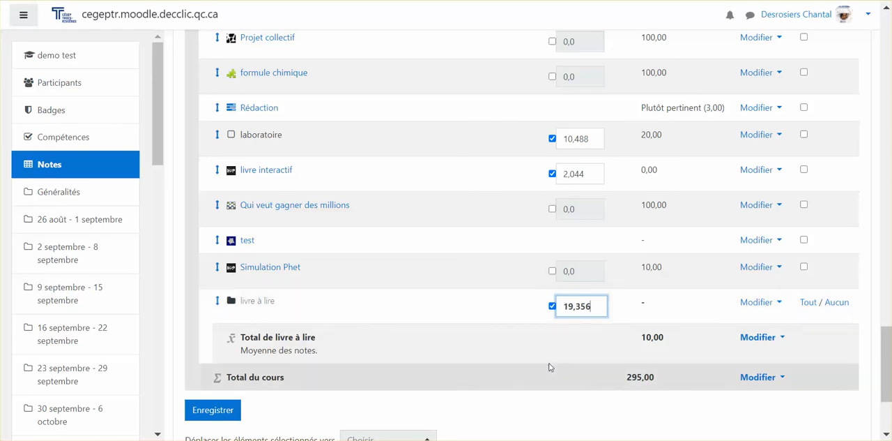
{"action": "scroll", "coordinate": [551, 362], "scroll_direction": "up", "scroll_amount": 1}
{"action": "scroll", "coordinate": [551, 362], "scroll_direction": "down", "scroll_amount": 1}
{"action": "scroll", "coordinate": [412, 375], "scroll_direction": "down", "scroll_amount": 1}
{"action": "left_click", "coordinate": [213, 334]}
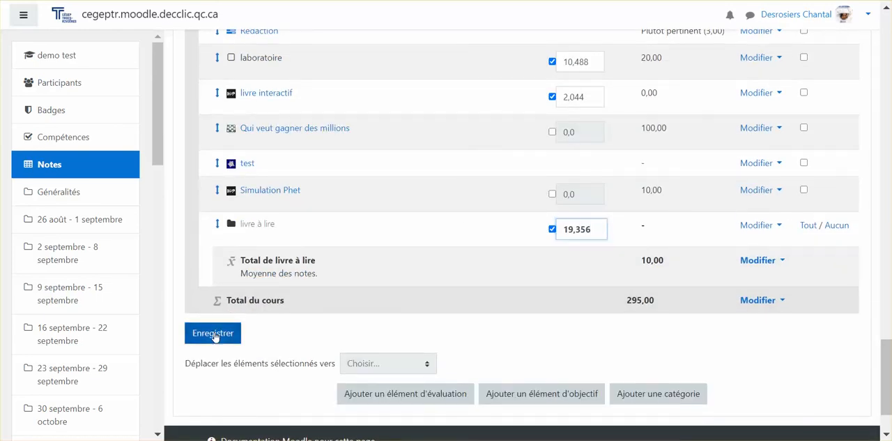